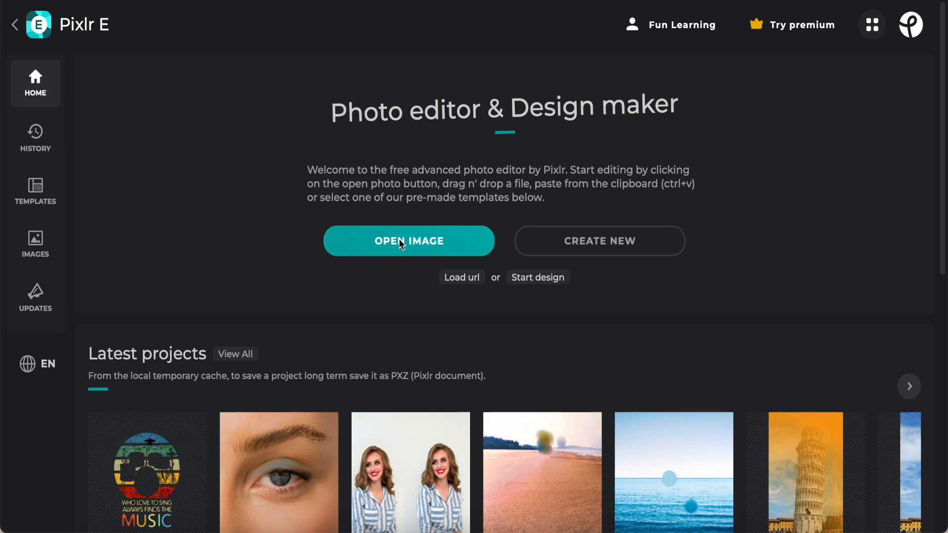
Open the 440 × 699 px Leaning Tower JPG from the Downloads folder
{"action": "left_click", "coordinate": [400, 244]}
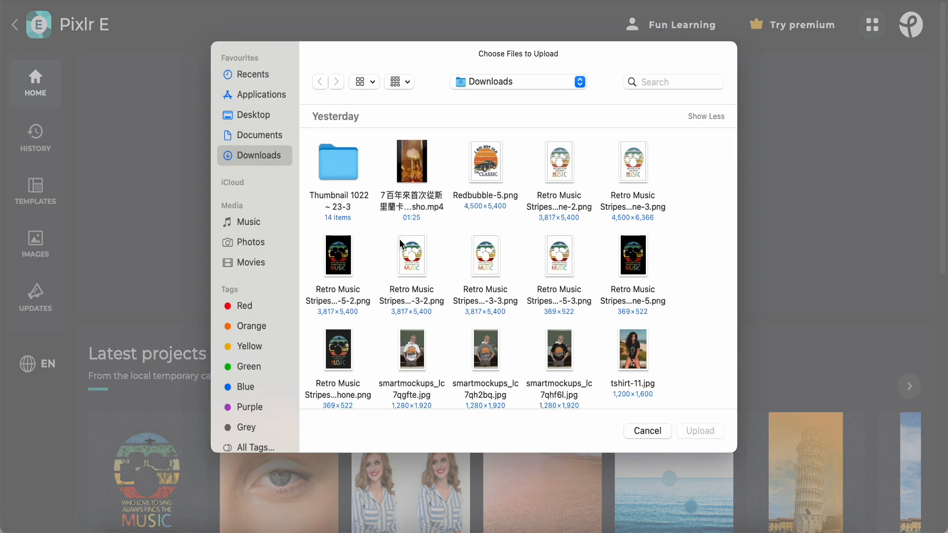
{"action": "scroll", "coordinate": [399, 243], "scroll_direction": "down", "scroll_amount": 10}
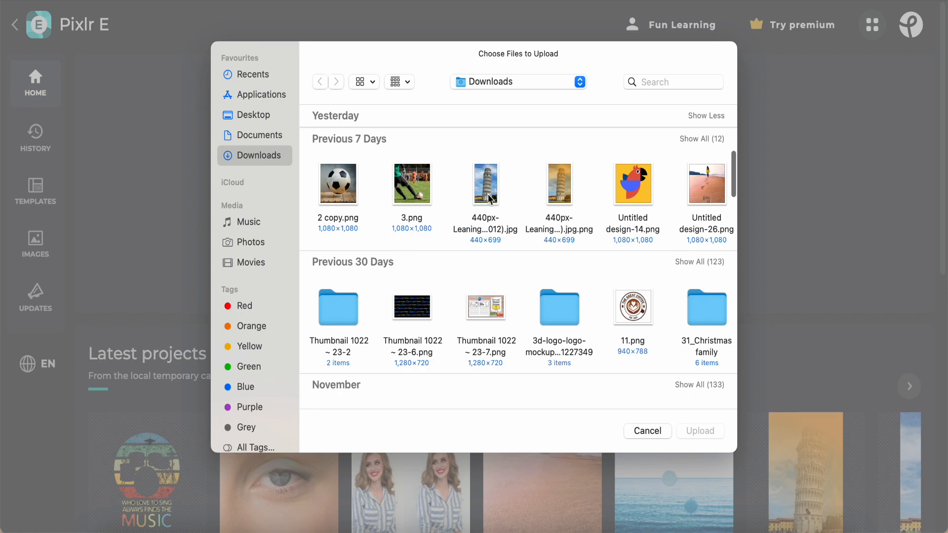
{"action": "left_click", "coordinate": [490, 199]}
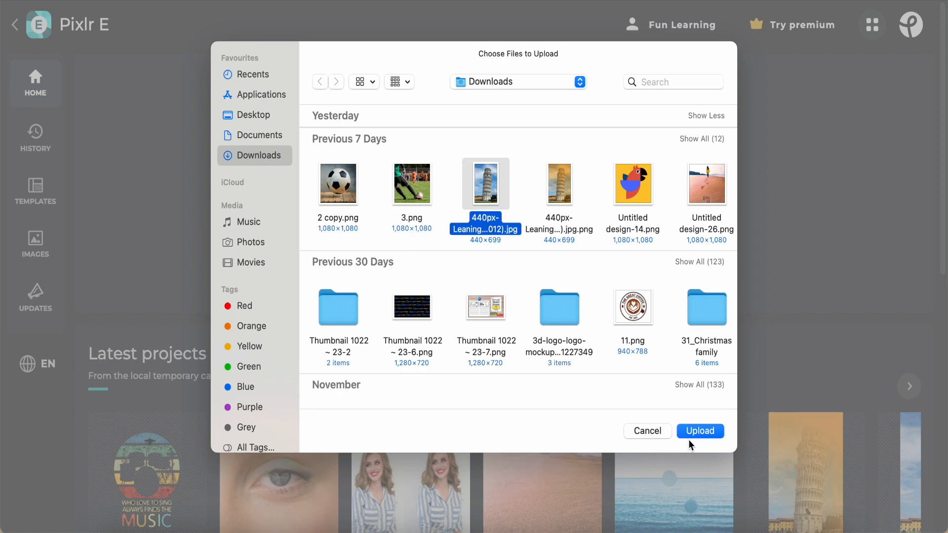
{"action": "left_click", "coordinate": [699, 431]}
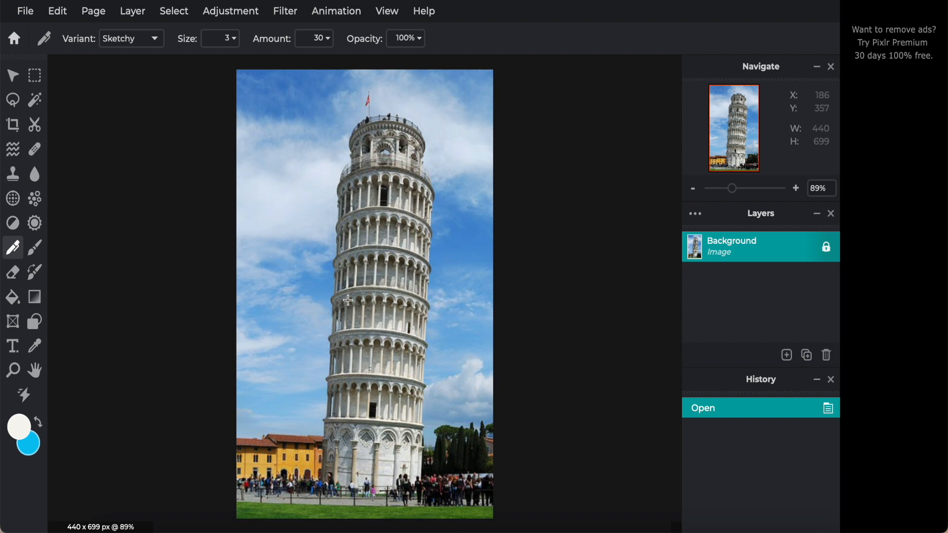
Unlock the Background layer and activate the blur tool that offers tilt, radial and linear modes with bokeh
{"action": "left_click", "coordinate": [826, 251]}
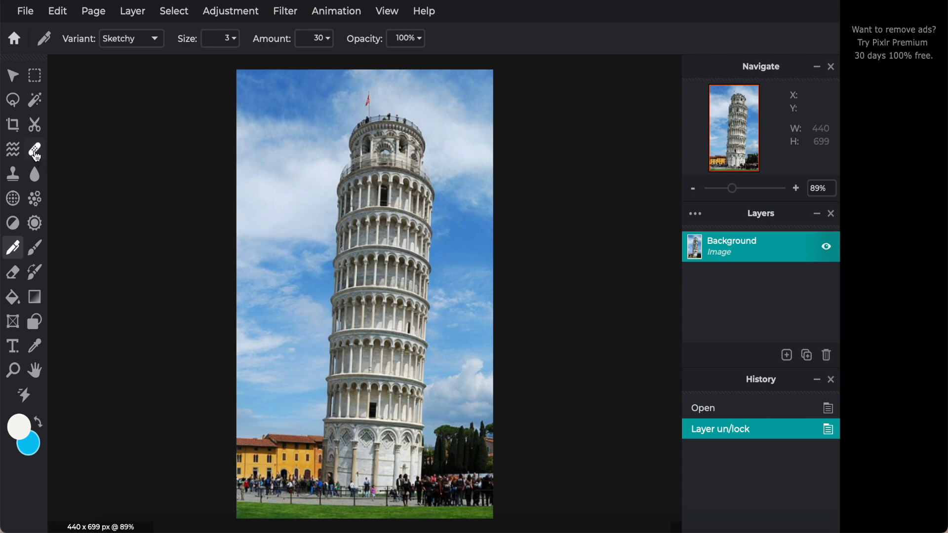
{"action": "left_click", "coordinate": [13, 199]}
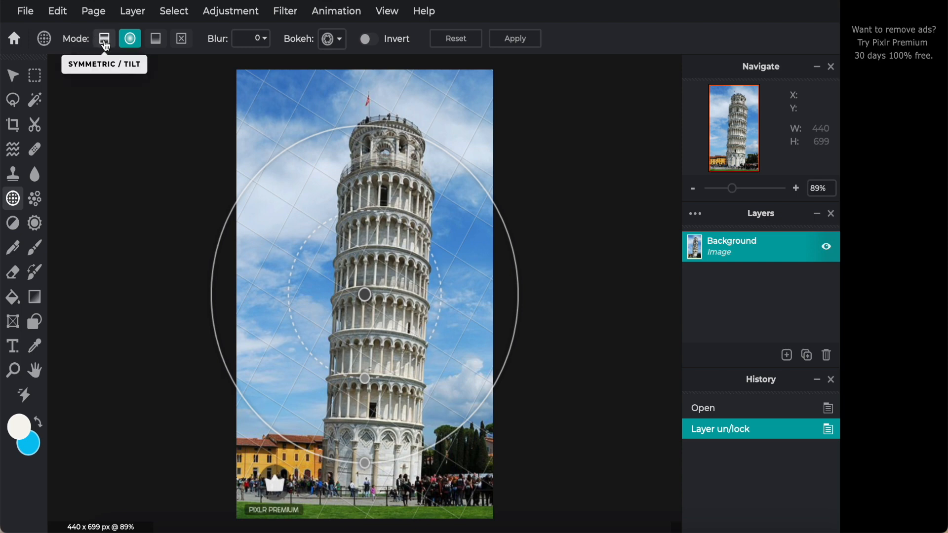
Try the Symmetric / Tilt, Radial, Linear and whole-image blur modes in turn, keeping the blur at 0
{"action": "left_click", "coordinate": [105, 42]}
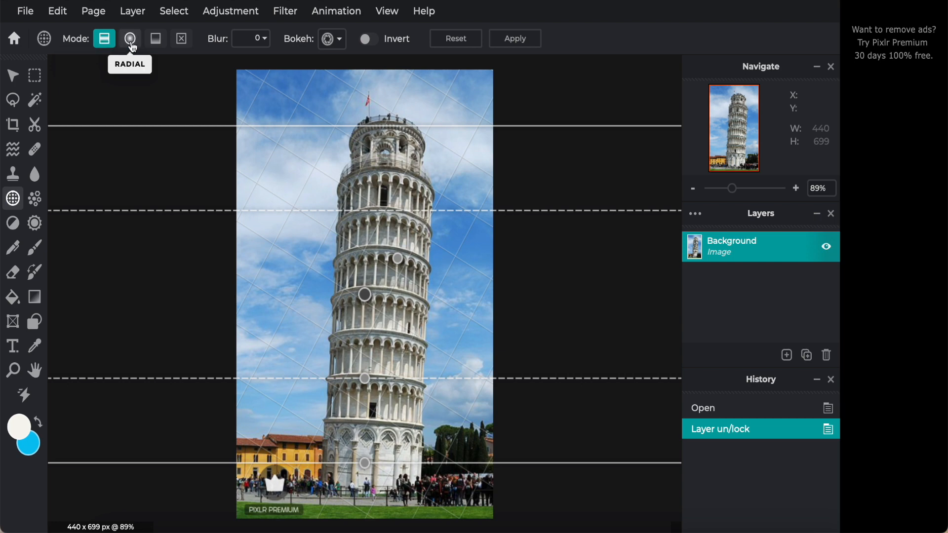
{"action": "left_click", "coordinate": [131, 41]}
{"action": "left_click", "coordinate": [155, 40]}
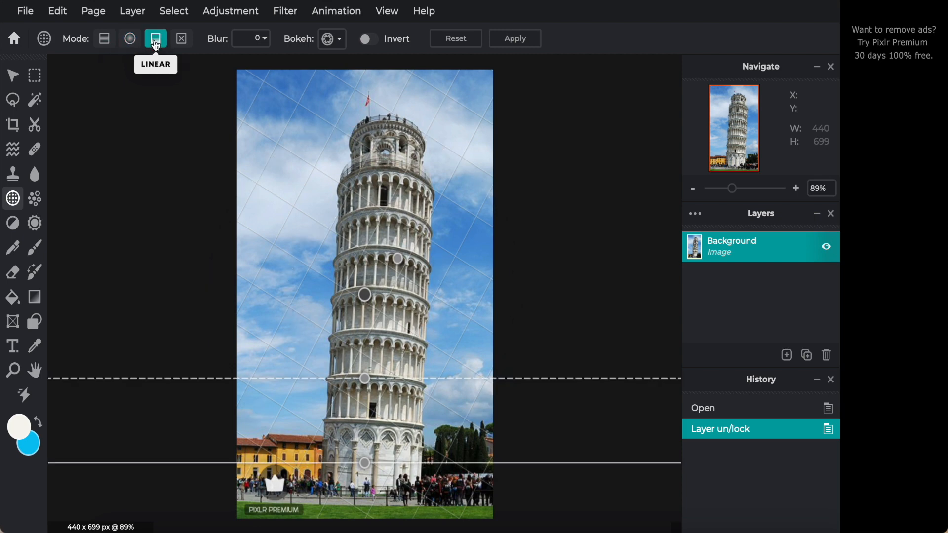
{"action": "left_click", "coordinate": [182, 43]}
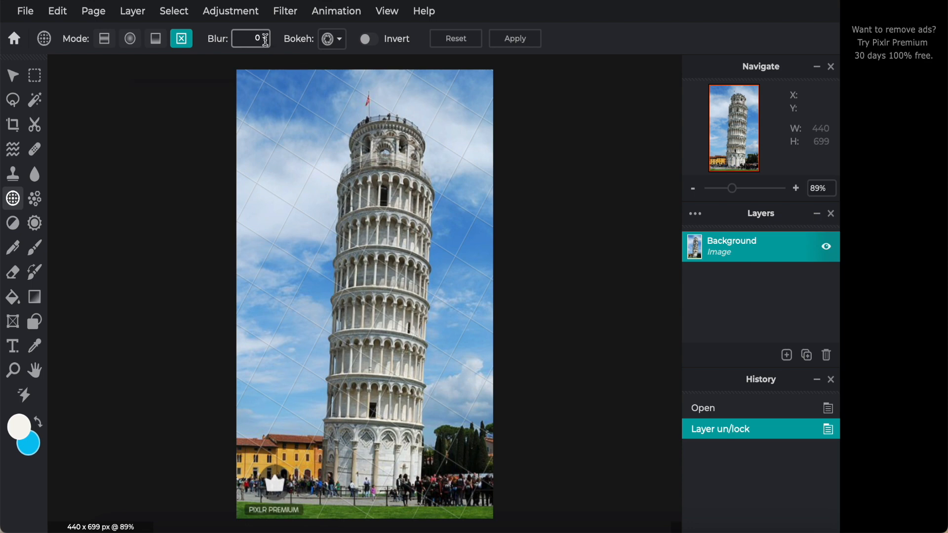
{"action": "left_click", "coordinate": [265, 40]}
{"action": "mouse_move", "coordinate": [140, 65]}
{"action": "left_mouse_down"}
{"action": "mouse_move", "coordinate": [281, 76]}
{"action": "mouse_move", "coordinate": [131, 69]}
{"action": "left_mouse_up"}
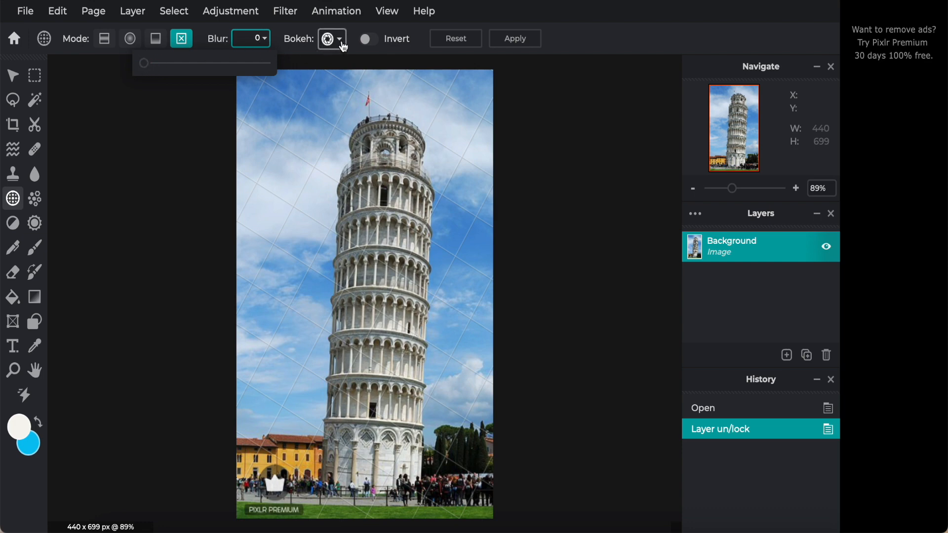
Try the Bokeh blur and Bokeh shape effects, toggling Dual tone on and off
{"action": "left_click", "coordinate": [343, 47]}
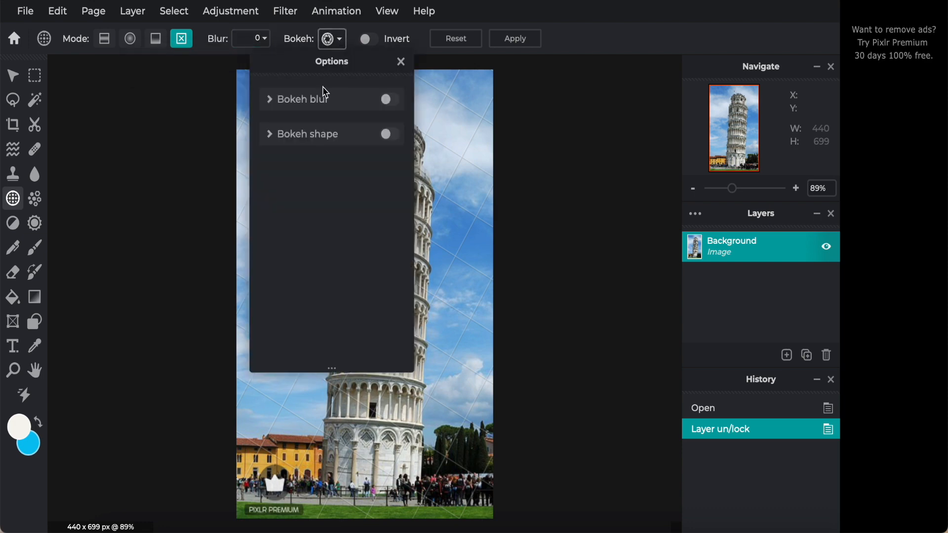
{"action": "left_click", "coordinate": [390, 101]}
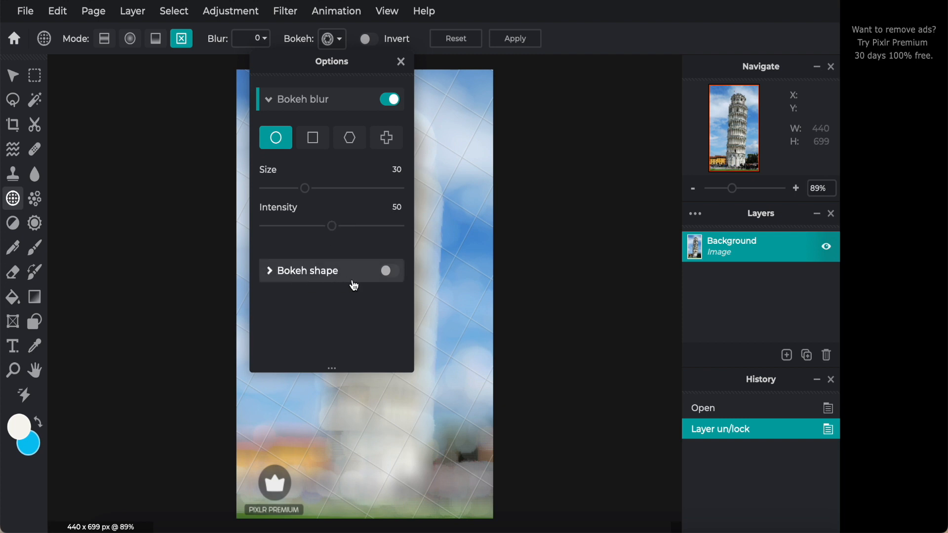
{"action": "left_click", "coordinate": [388, 271]}
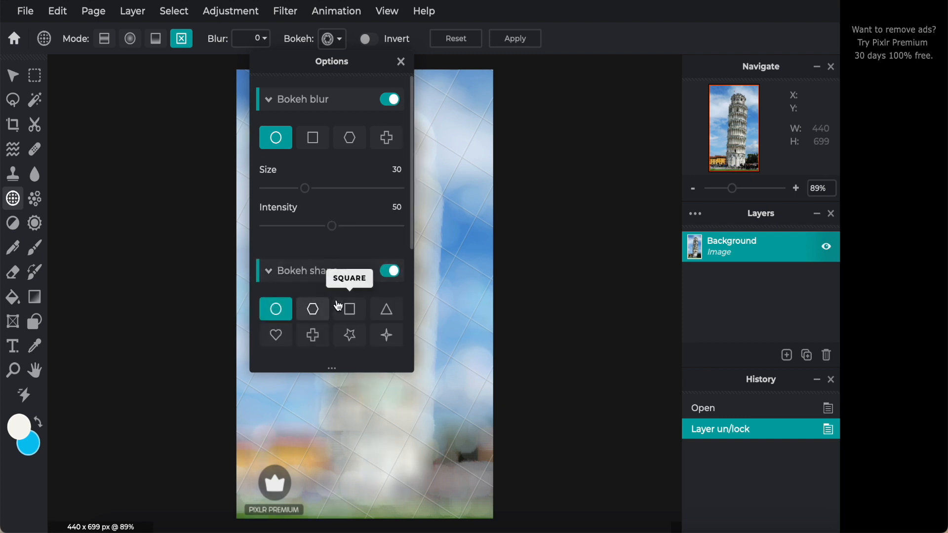
{"action": "scroll", "coordinate": [335, 306], "scroll_direction": "down", "scroll_amount": 1}
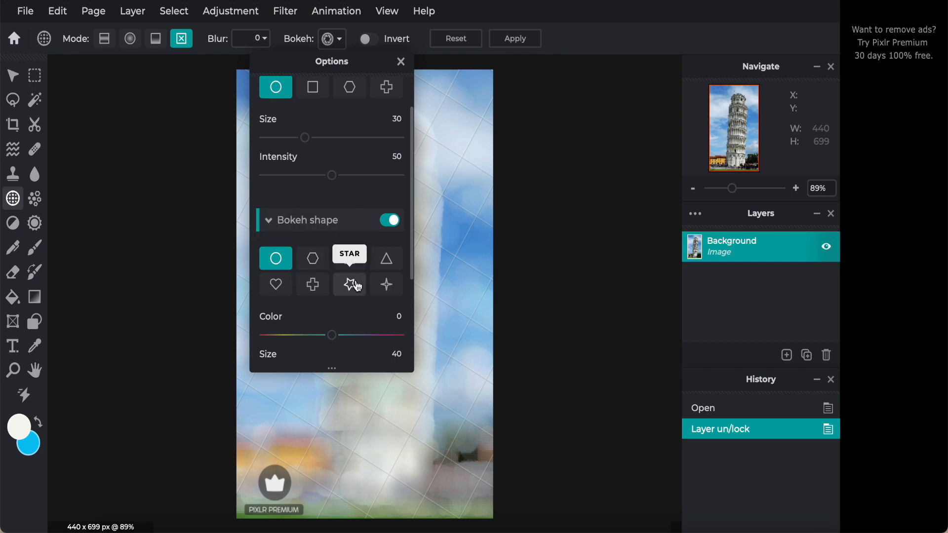
{"action": "scroll", "coordinate": [351, 282], "scroll_direction": "down", "scroll_amount": 1}
{"action": "scroll", "coordinate": [348, 273], "scroll_direction": "down", "scroll_amount": 1}
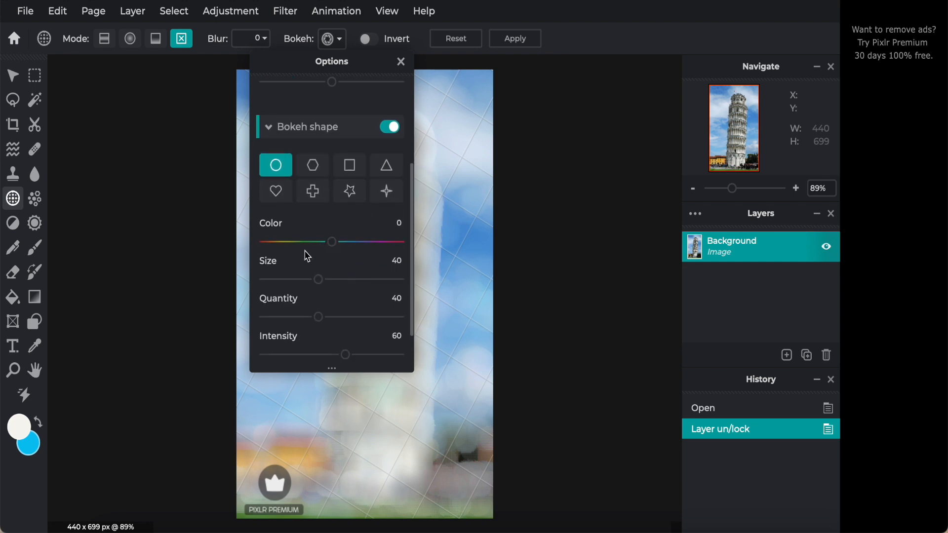
{"action": "scroll", "coordinate": [360, 268], "scroll_direction": "down", "scroll_amount": 1}
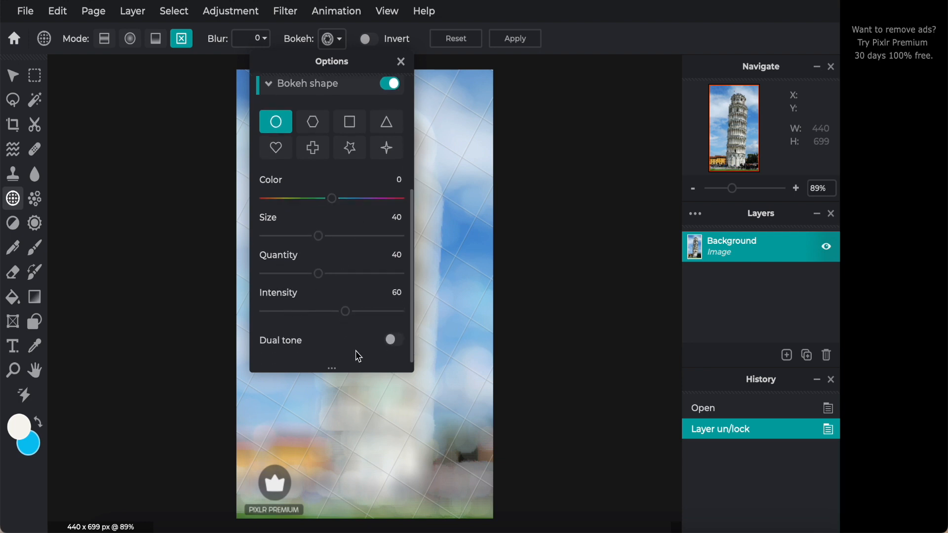
{"action": "left_click", "coordinate": [392, 340]}
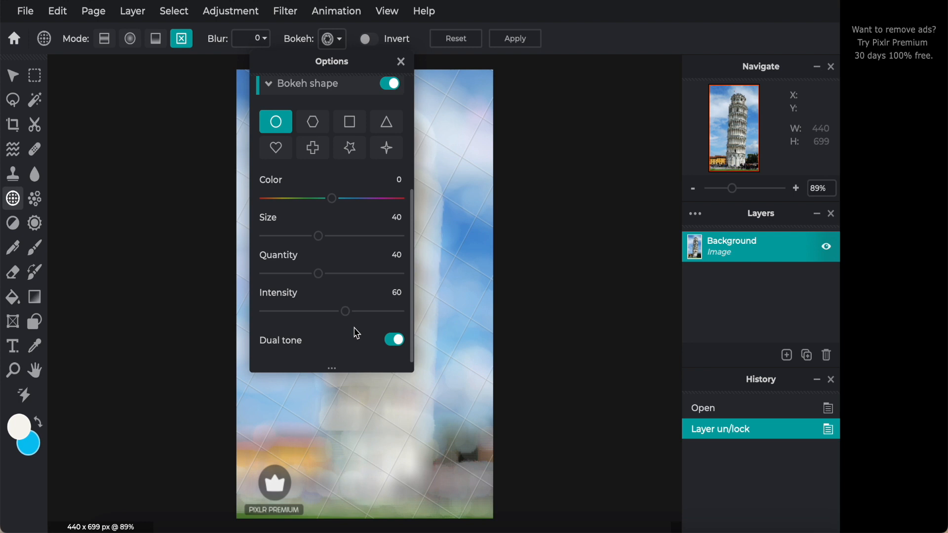
{"action": "left_click", "coordinate": [393, 339]}
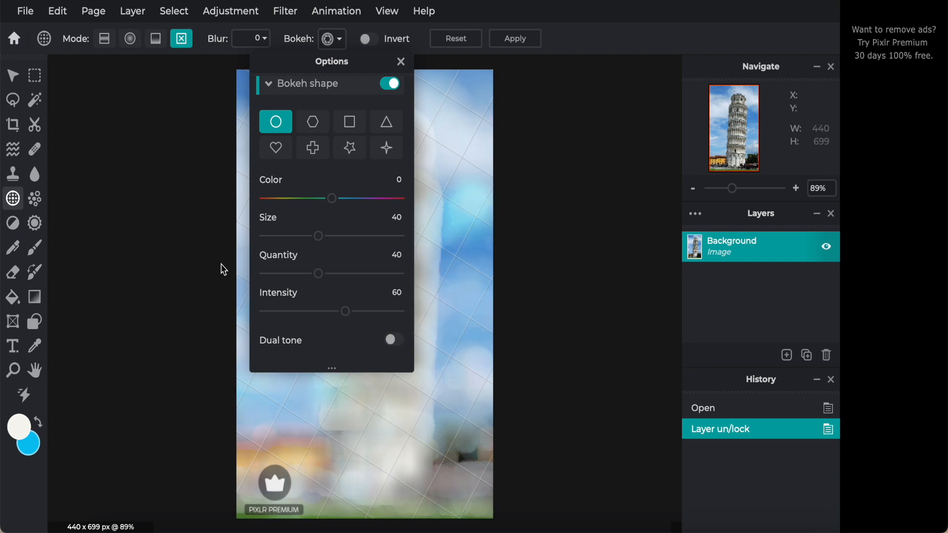
Turn off Bokeh shape and Bokeh blur and close the bokeh options
{"action": "left_click", "coordinate": [390, 84]}
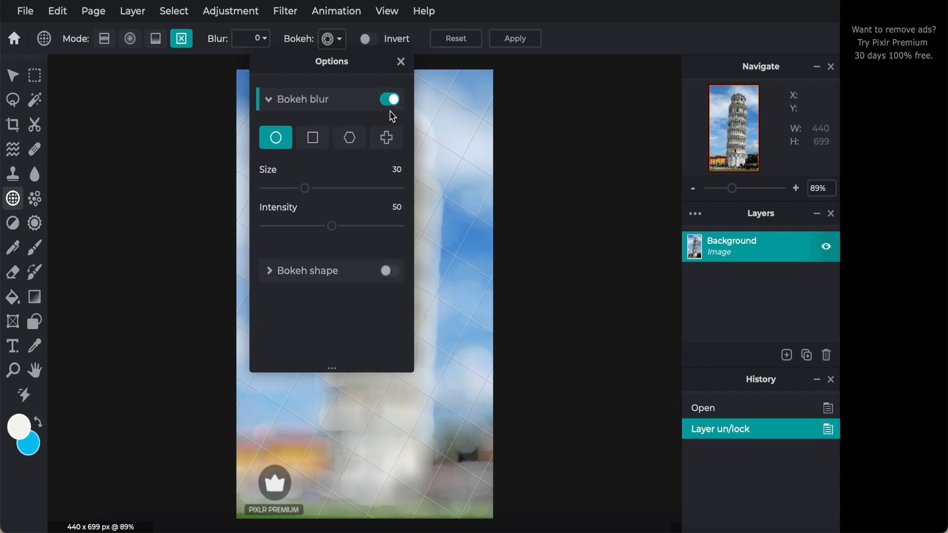
{"action": "left_click", "coordinate": [390, 99]}
{"action": "left_click", "coordinate": [401, 62]}
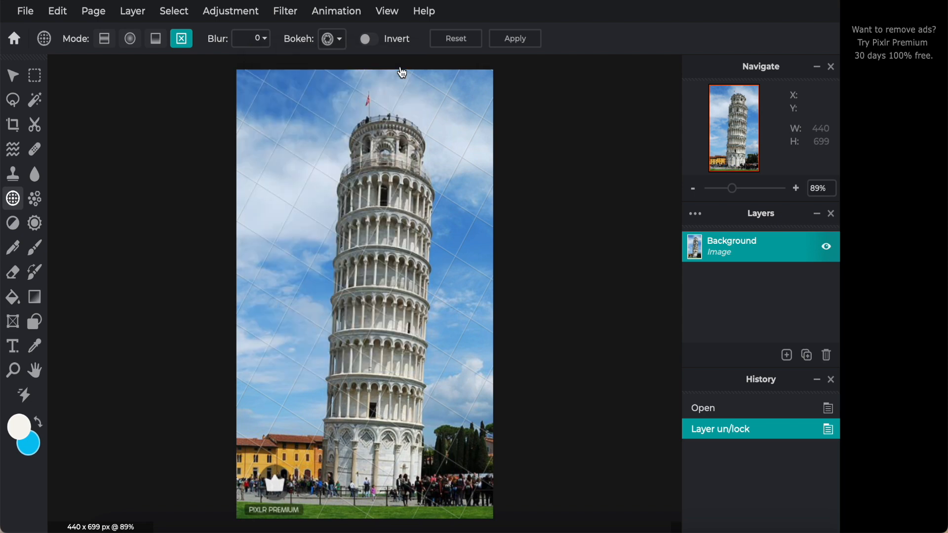
Switch to Symmetric / Tilt mode, then move the focus band slightly up the tower and tilt it slightly clockwise
{"action": "left_click", "coordinate": [106, 40]}
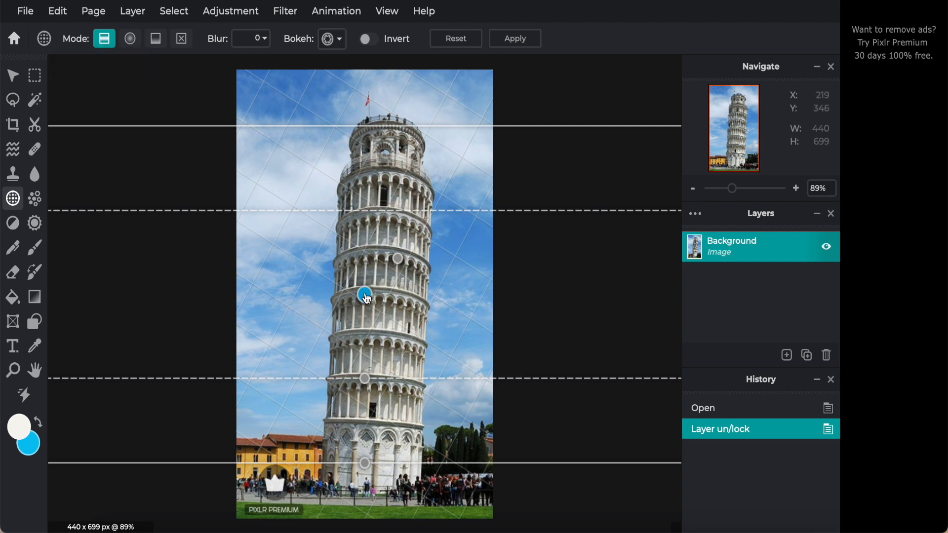
{"action": "mouse_move", "coordinate": [367, 298]}
{"action": "left_mouse_down"}
{"action": "mouse_move", "coordinate": [365, 220]}
{"action": "mouse_move", "coordinate": [369, 285]}
{"action": "left_mouse_up"}
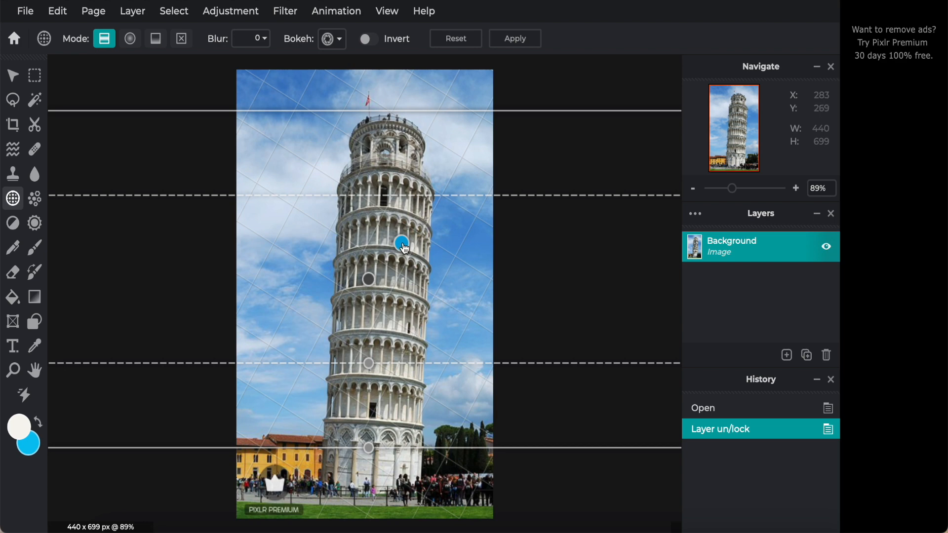
{"action": "mouse_move", "coordinate": [404, 248]}
{"action": "left_mouse_down"}
{"action": "mouse_move", "coordinate": [414, 273]}
{"action": "mouse_move", "coordinate": [398, 256]}
{"action": "left_mouse_up"}
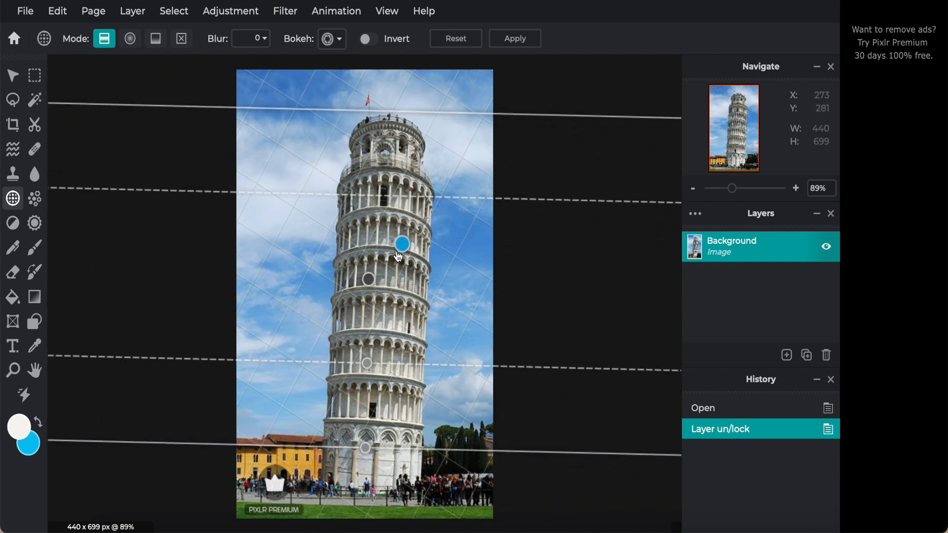
Narrow the inner and outer limits of the focus band around the tower's middle and set the blur to 55
{"action": "left_click_drag", "start_coordinate": [370, 368], "coordinate": [372, 333]}
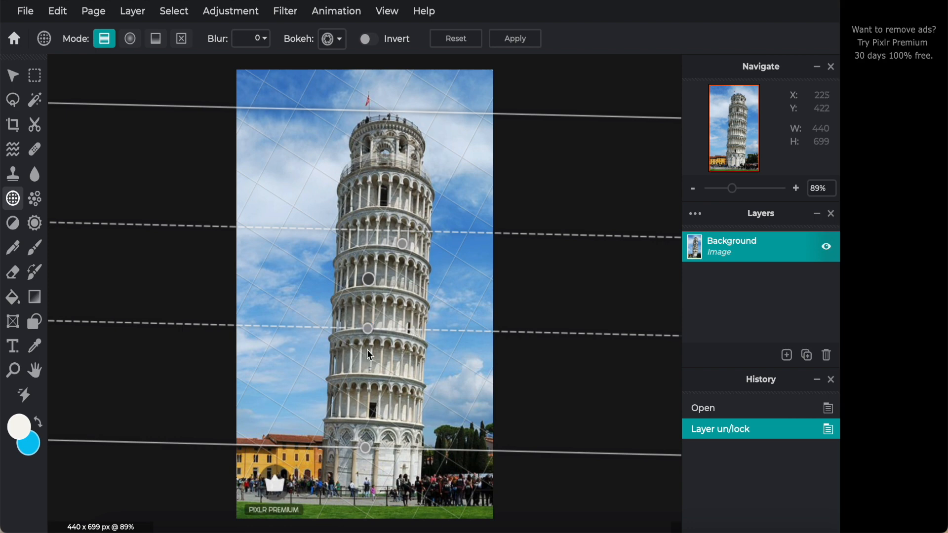
{"action": "left_click_drag", "start_coordinate": [366, 450], "coordinate": [366, 393]}
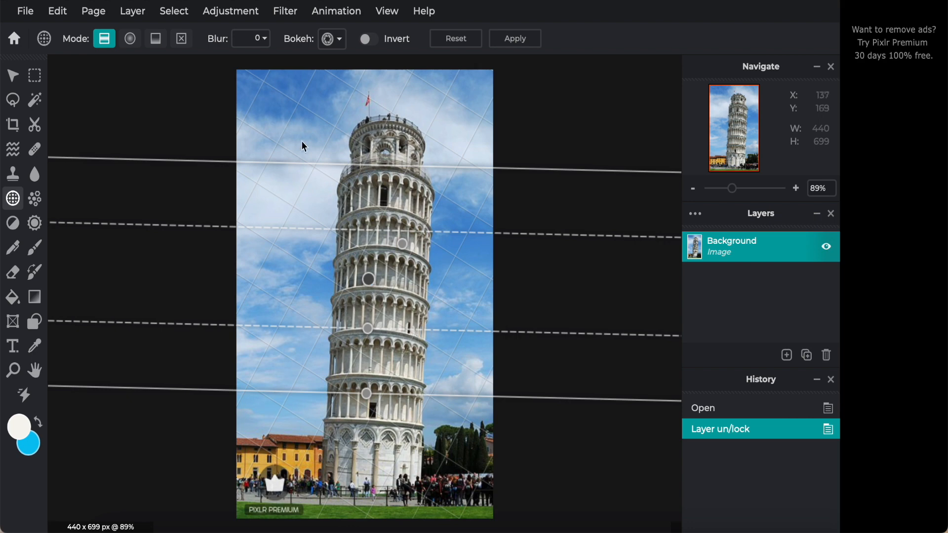
{"action": "left_click", "coordinate": [264, 38]}
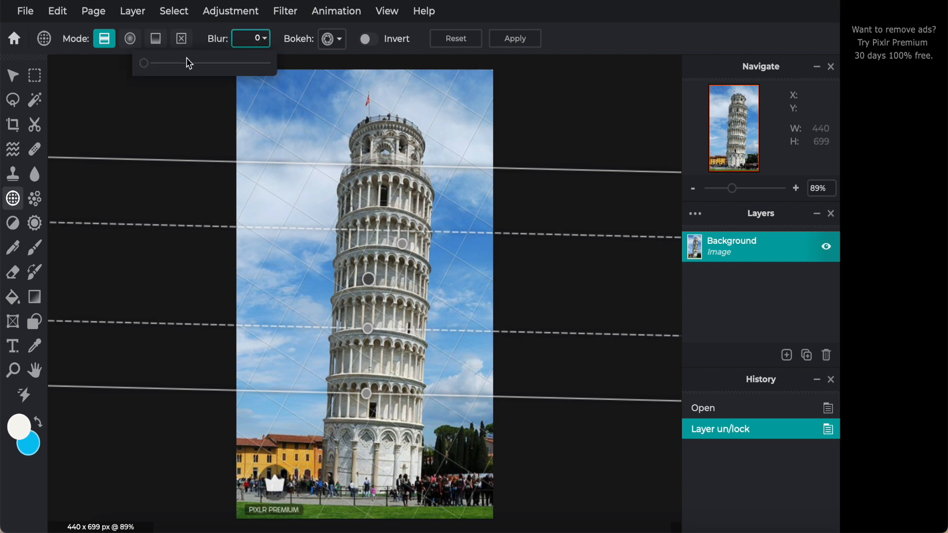
{"action": "left_click_drag", "start_coordinate": [144, 64], "coordinate": [211, 63]}
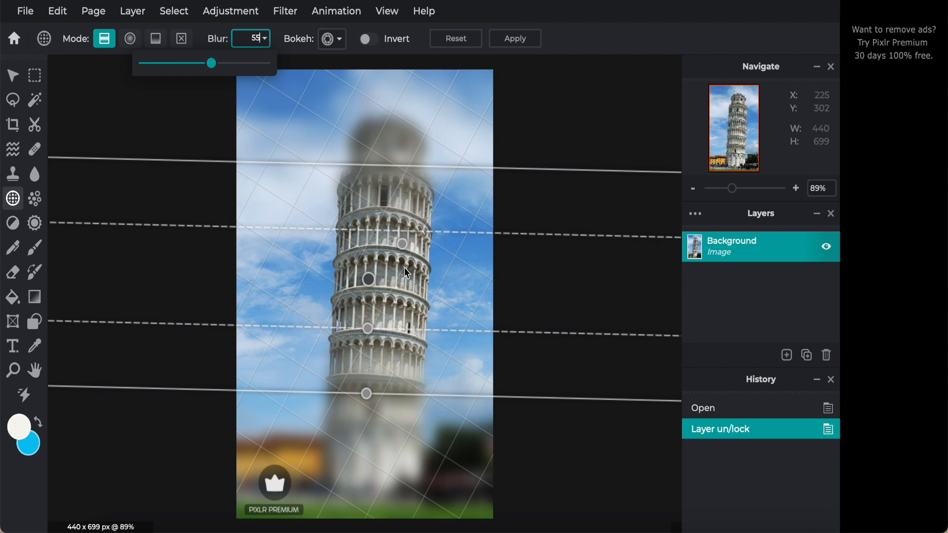
Enable Bokeh blur with the circle form, setting its size to 89 and intensity to 95
{"action": "left_click", "coordinate": [341, 44]}
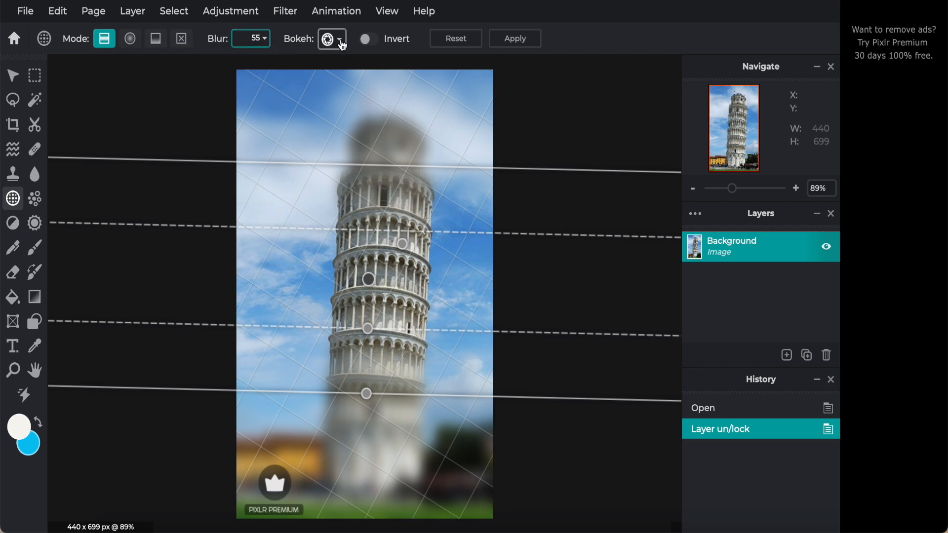
{"action": "left_click_drag", "start_coordinate": [363, 67], "coordinate": [181, 101]}
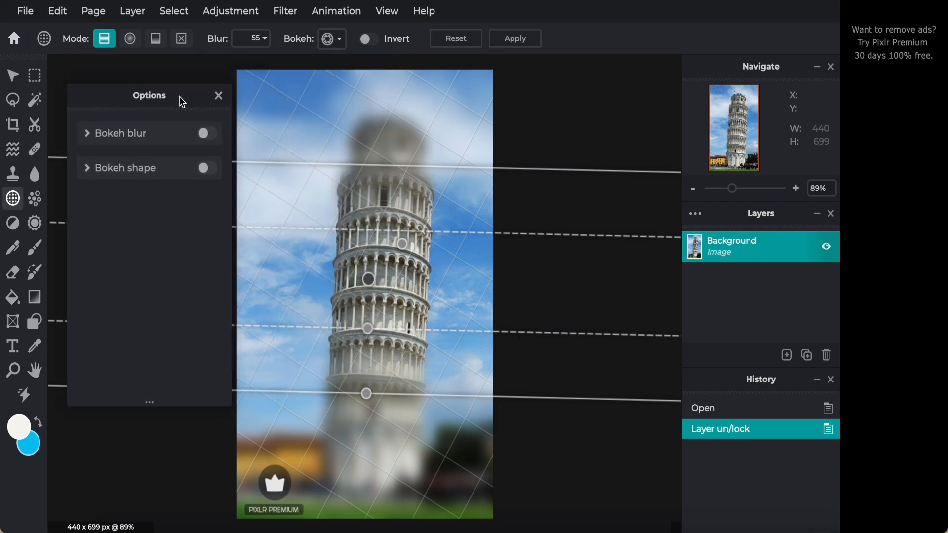
{"action": "left_click", "coordinate": [205, 134]}
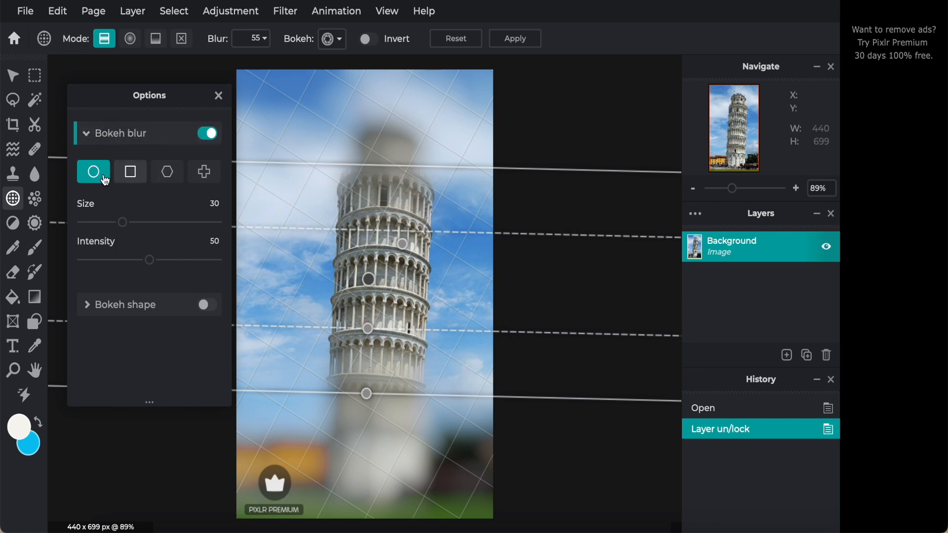
{"action": "left_click_drag", "start_coordinate": [122, 222], "coordinate": [203, 222]}
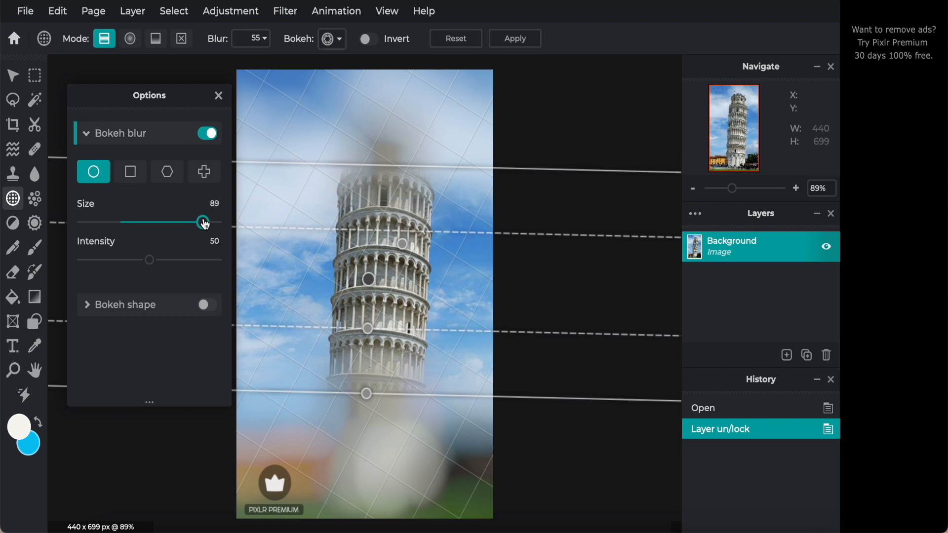
{"action": "left_click_drag", "start_coordinate": [192, 260], "coordinate": [211, 260]}
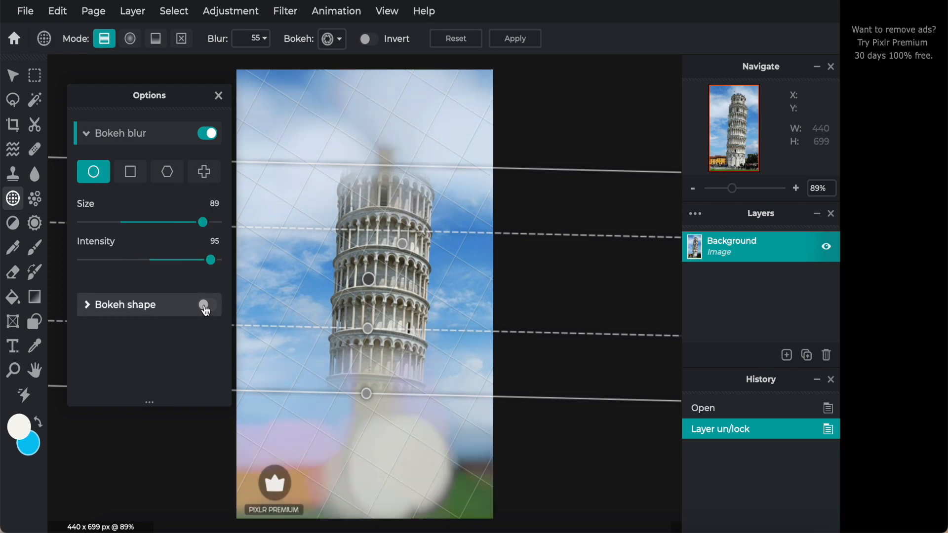
Enable Bokeh shape with circles and set its color to -180
{"action": "left_click", "coordinate": [205, 309]}
{"action": "scroll", "coordinate": [183, 316], "scroll_direction": "down", "scroll_amount": 1}
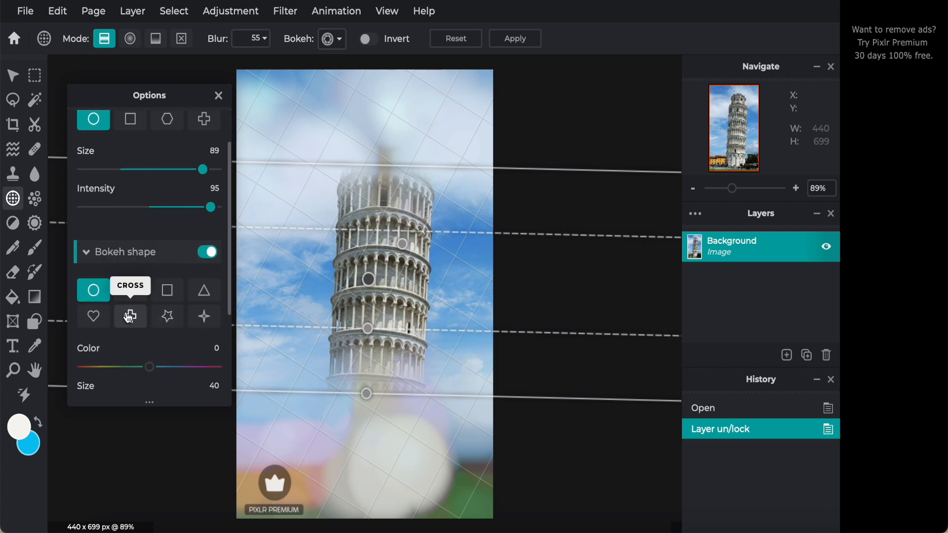
{"action": "scroll", "coordinate": [131, 315], "scroll_direction": "down", "scroll_amount": 1}
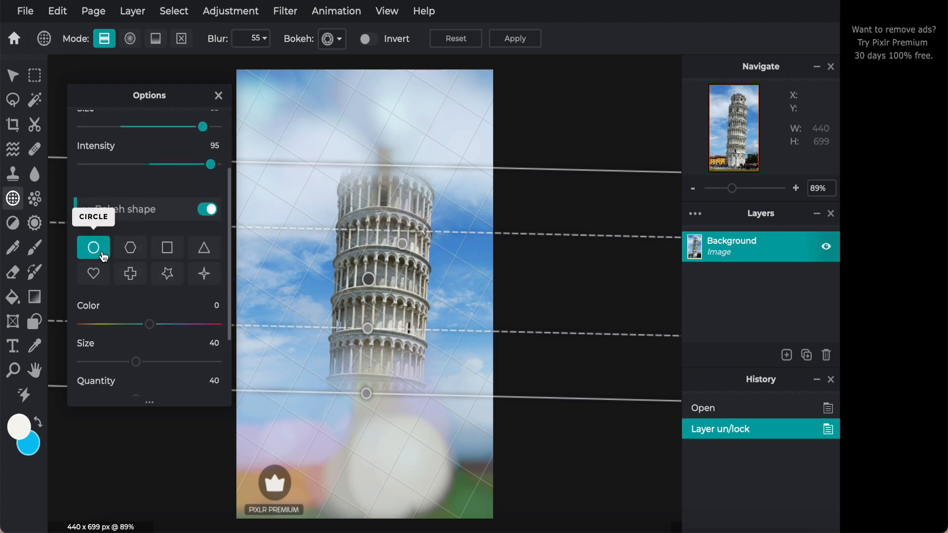
{"action": "left_click_drag", "start_coordinate": [149, 325], "coordinate": [209, 324]}
{"action": "left_click", "coordinate": [81, 324]}
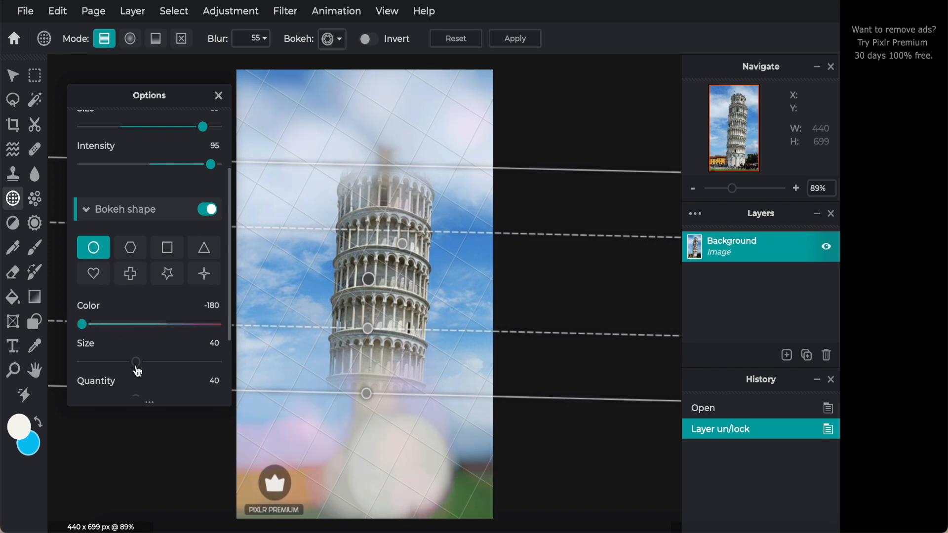
Set the bokeh shape's size to 88 and quantity to 75, and enable Dual tone
{"action": "scroll", "coordinate": [164, 375], "scroll_direction": "down", "scroll_amount": 1}
{"action": "left_click_drag", "start_coordinate": [136, 326], "coordinate": [202, 326]}
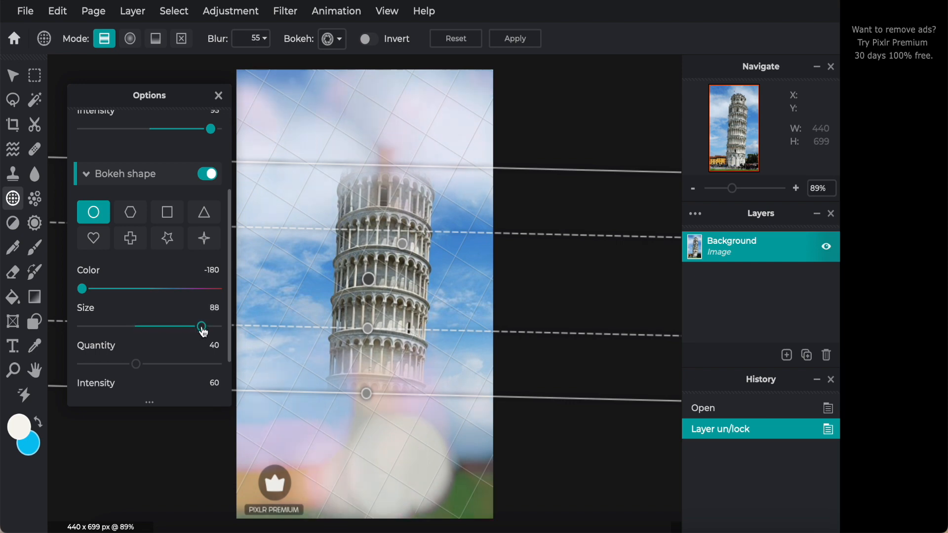
{"action": "left_click_drag", "start_coordinate": [136, 364], "coordinate": [183, 363]}
{"action": "scroll", "coordinate": [170, 380], "scroll_direction": "down", "scroll_amount": 2}
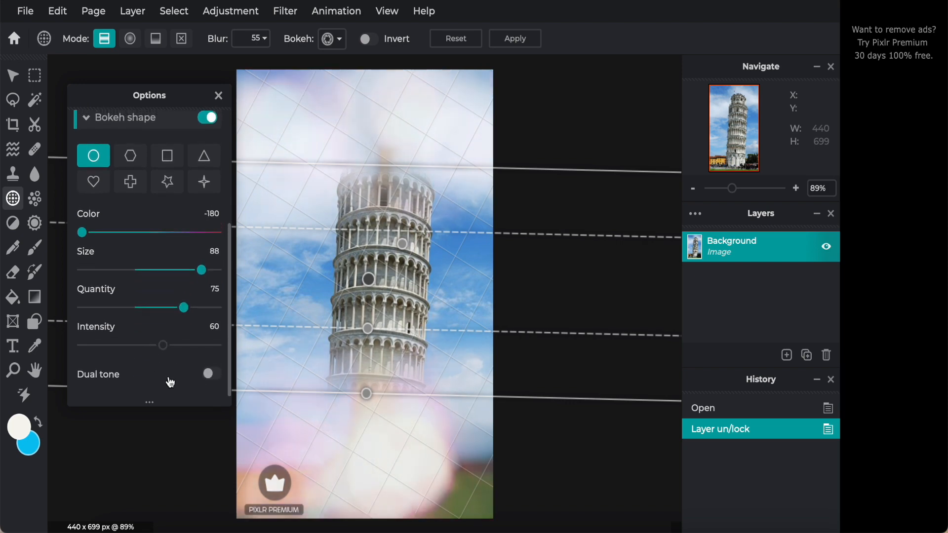
{"action": "left_click", "coordinate": [210, 378]}
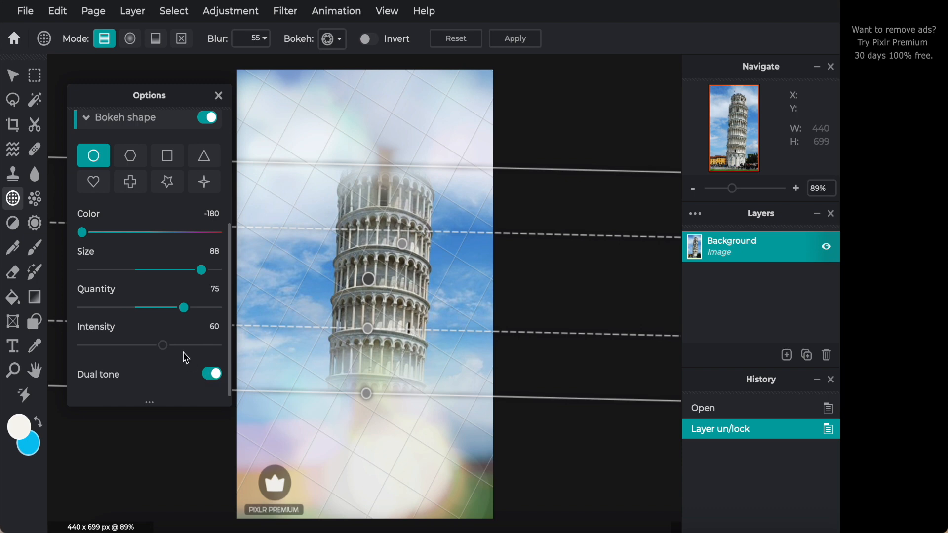
Invert the blur and try it in the Radial, Linear and last remaining modes, ending with a reset of the effect
{"action": "left_click", "coordinate": [365, 42]}
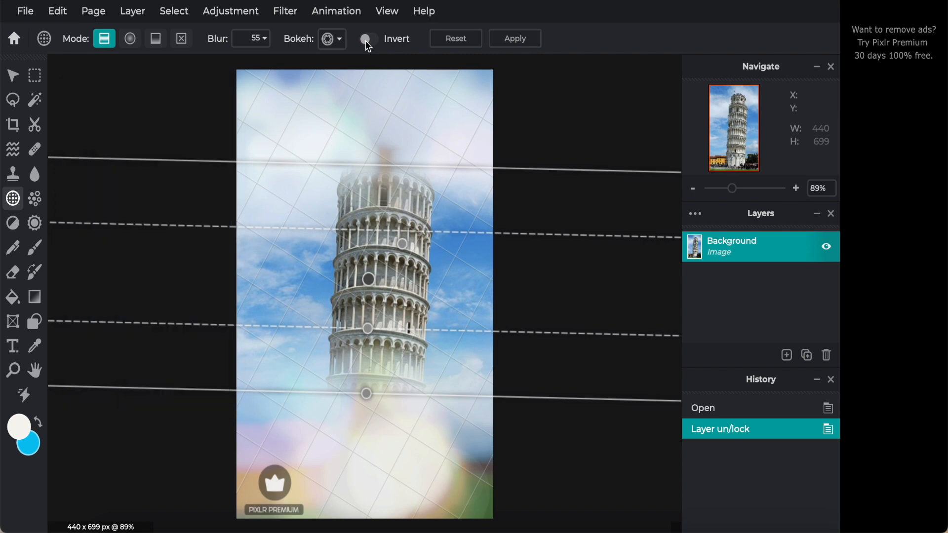
{"action": "left_click", "coordinate": [368, 42]}
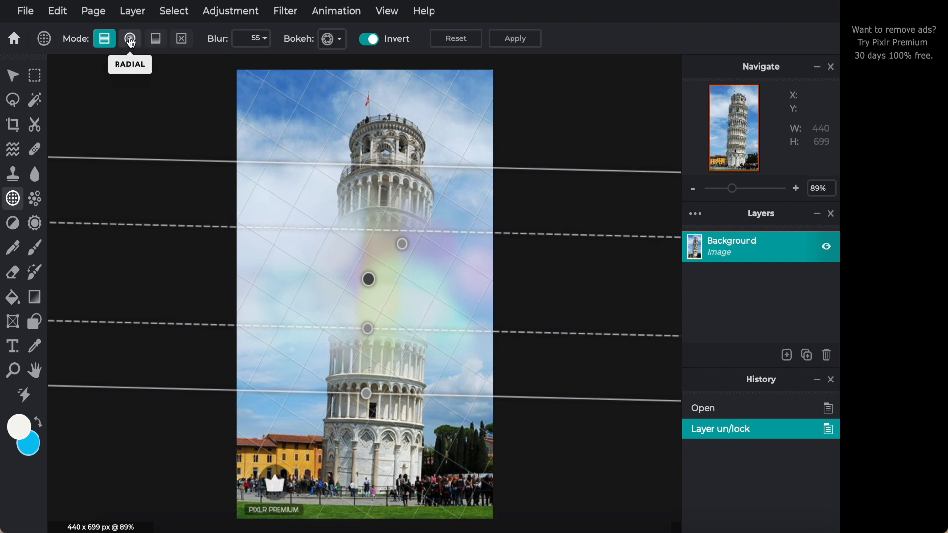
{"action": "left_click", "coordinate": [131, 42]}
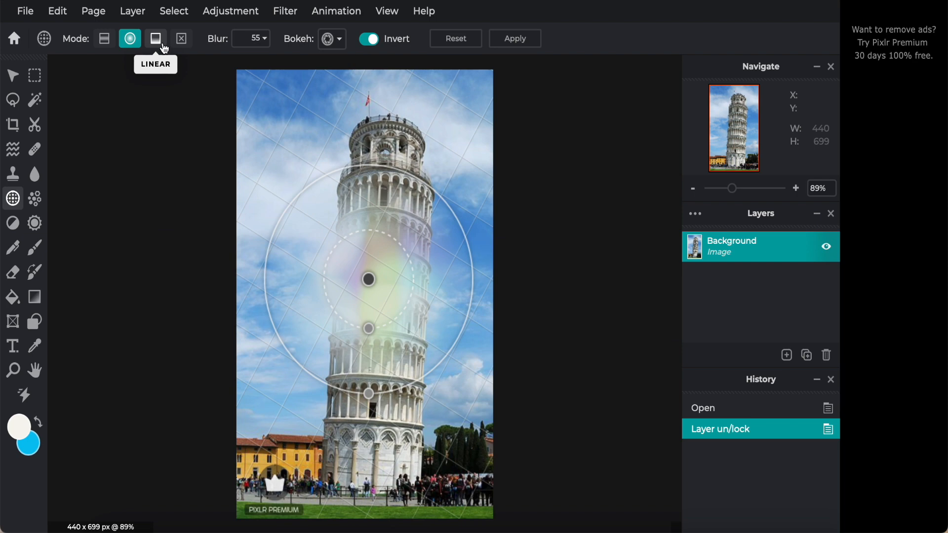
{"action": "left_click", "coordinate": [165, 48]}
{"action": "left_click", "coordinate": [185, 44]}
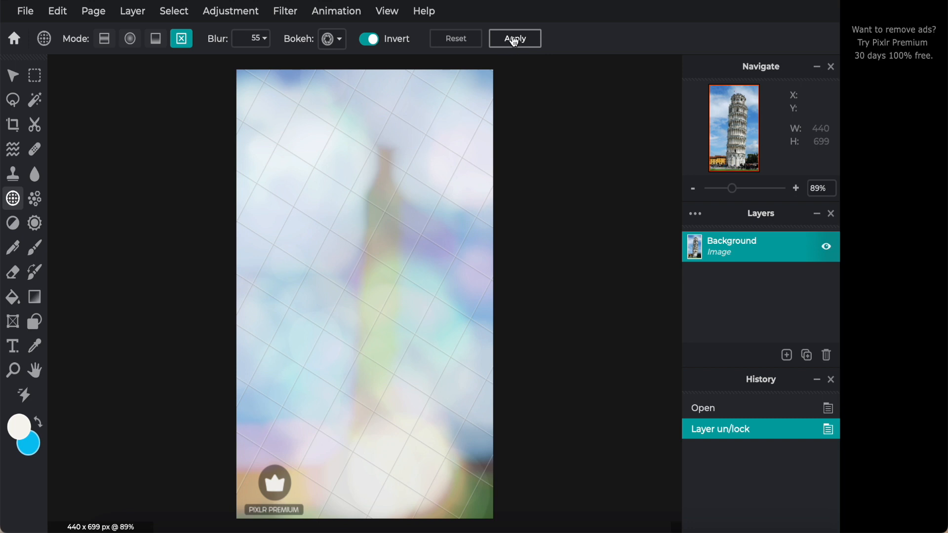
{"action": "left_click", "coordinate": [456, 39]}
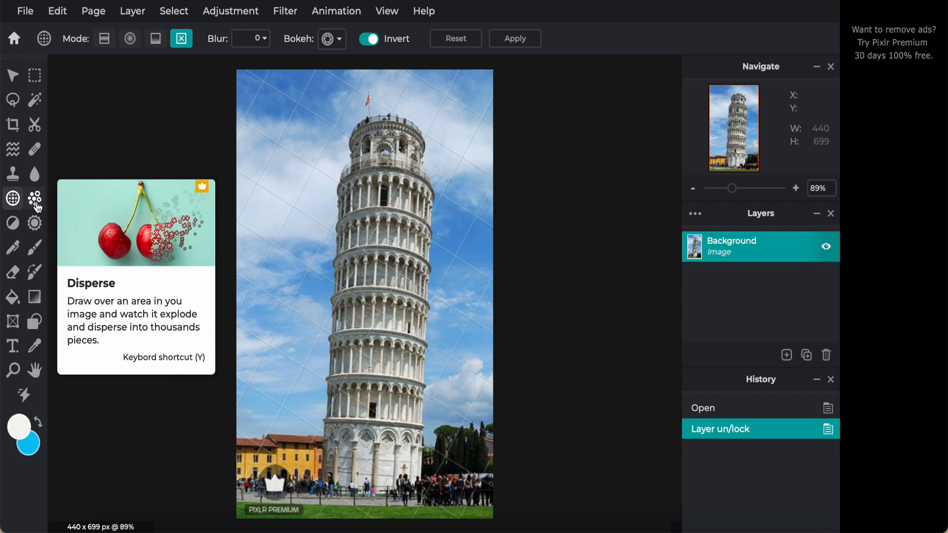
Disperse a small spot on the tower's right edge using the Disperse tool with a 50px mask brush, and inspect the scattered circles up close
{"action": "left_click", "coordinate": [35, 200]}
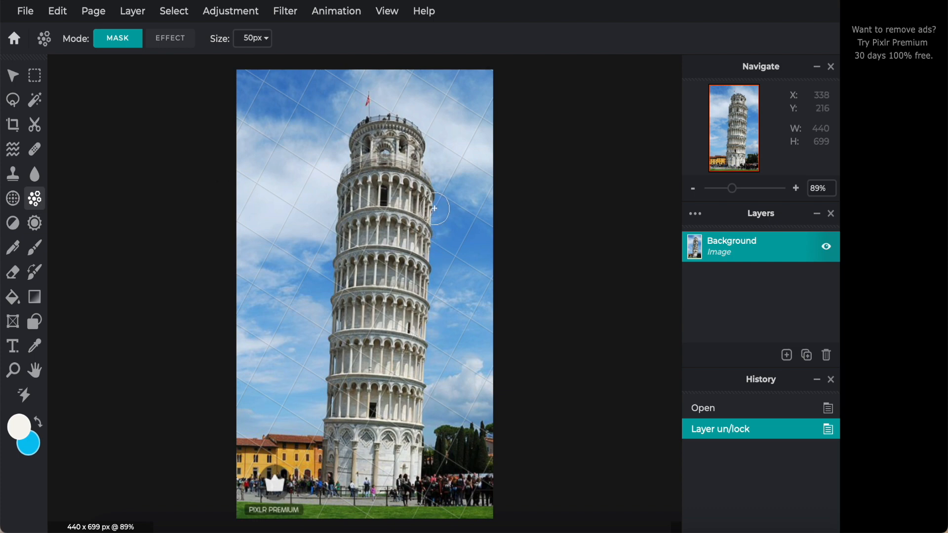
{"action": "mouse_move", "coordinate": [432, 224]}
{"action": "left_mouse_down"}
{"action": "mouse_move", "coordinate": [433, 212]}
{"action": "mouse_move", "coordinate": [434, 226]}
{"action": "left_mouse_up"}
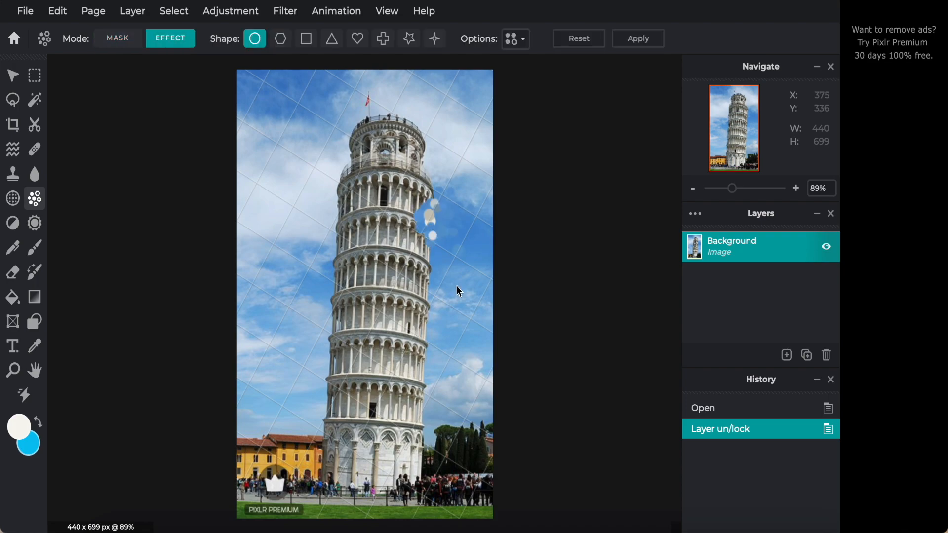
{"action": "scroll", "coordinate": [456, 291], "scroll_direction": "up", "scroll_amount": 6}
{"action": "scroll", "coordinate": [457, 292], "scroll_direction": "up", "scroll_amount": 2}
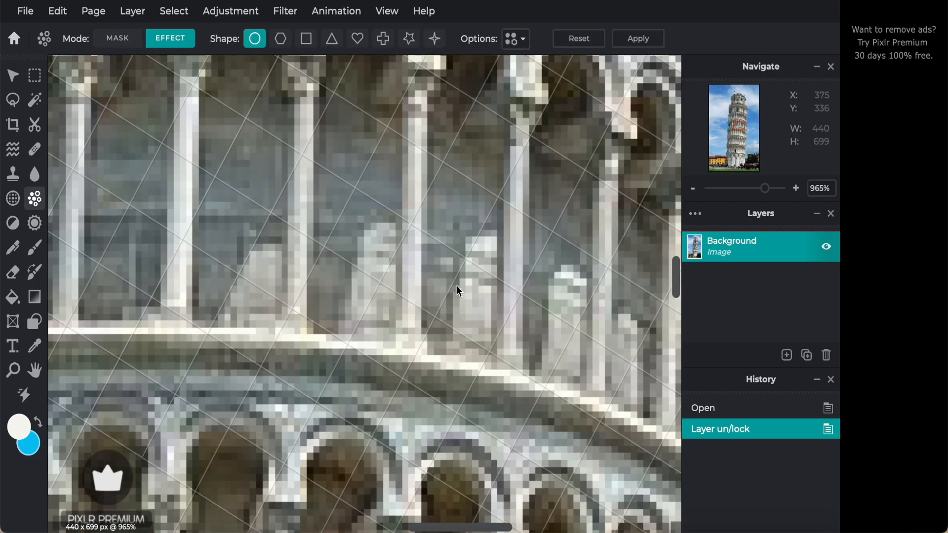
{"action": "scroll", "coordinate": [456, 285], "scroll_direction": "down", "scroll_amount": 3}
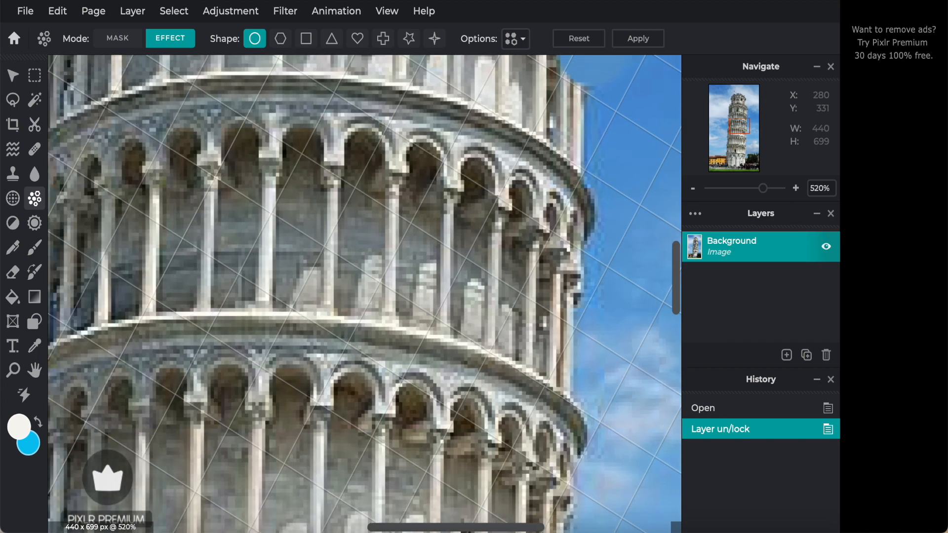
{"action": "scroll", "coordinate": [519, 235], "scroll_direction": "down", "scroll_amount": 3}
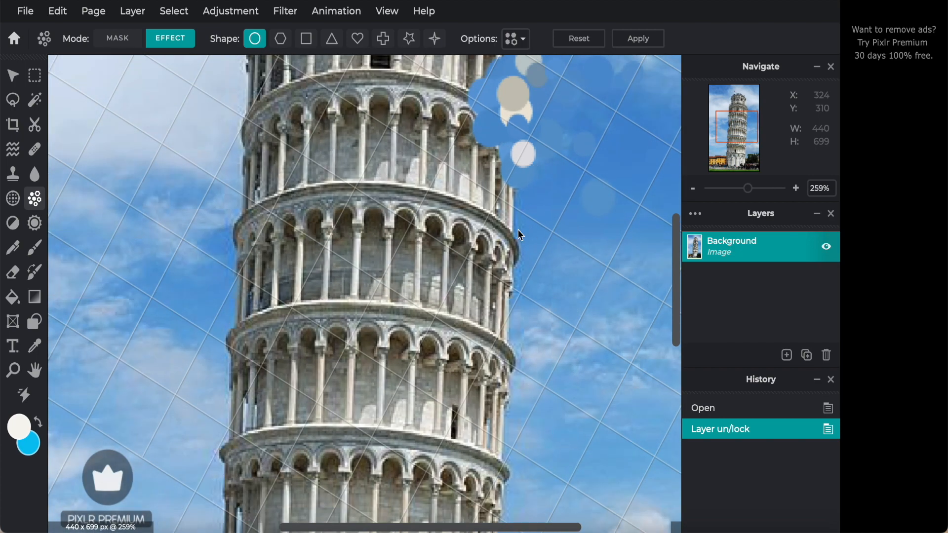
{"action": "scroll", "coordinate": [519, 232], "scroll_direction": "up", "scroll_amount": 2}
{"action": "scroll", "coordinate": [519, 225], "scroll_direction": "down", "scroll_amount": 3}
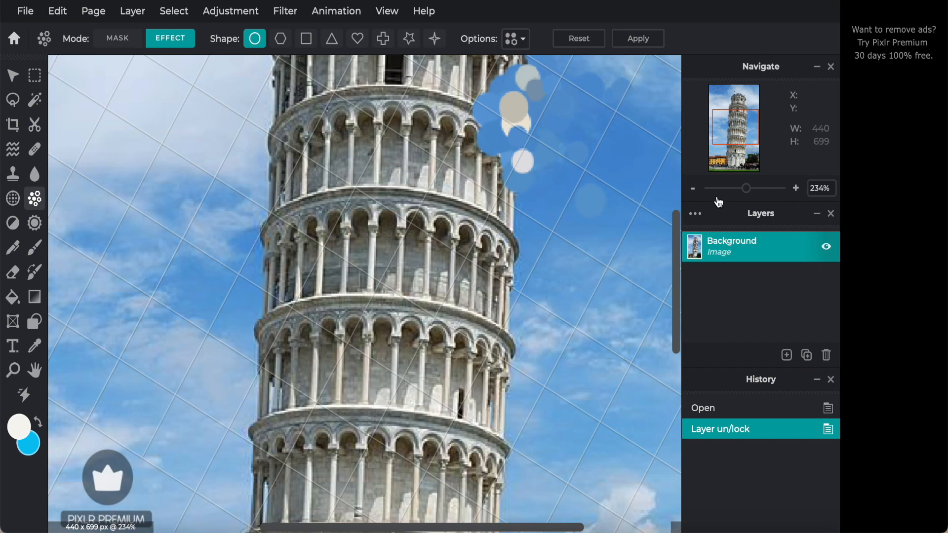
{"action": "left_click", "coordinate": [676, 154]}
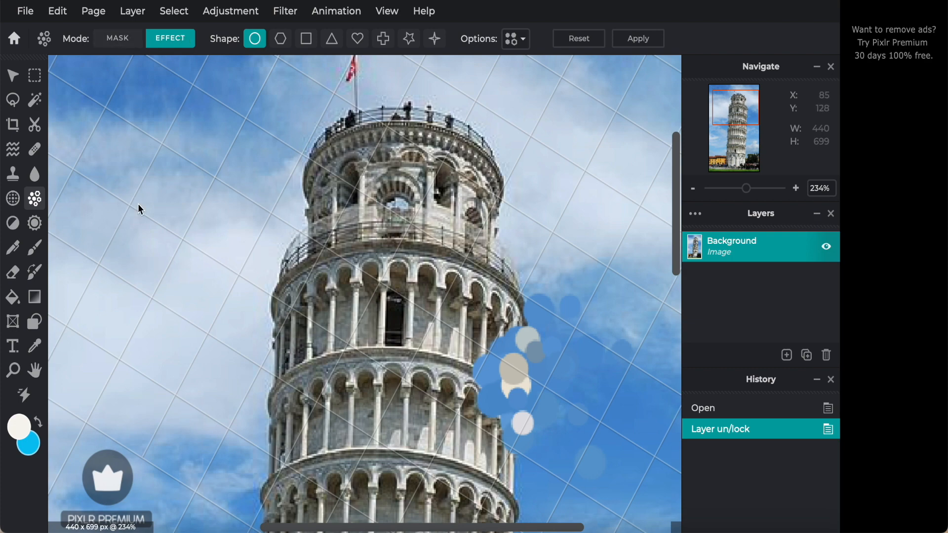
Undo the disperse stroke and show the whole photo at 80% zoom
{"action": "key", "text": "ctrl+z"}
{"action": "scroll", "coordinate": [134, 205], "scroll_direction": "down", "scroll_amount": 3}
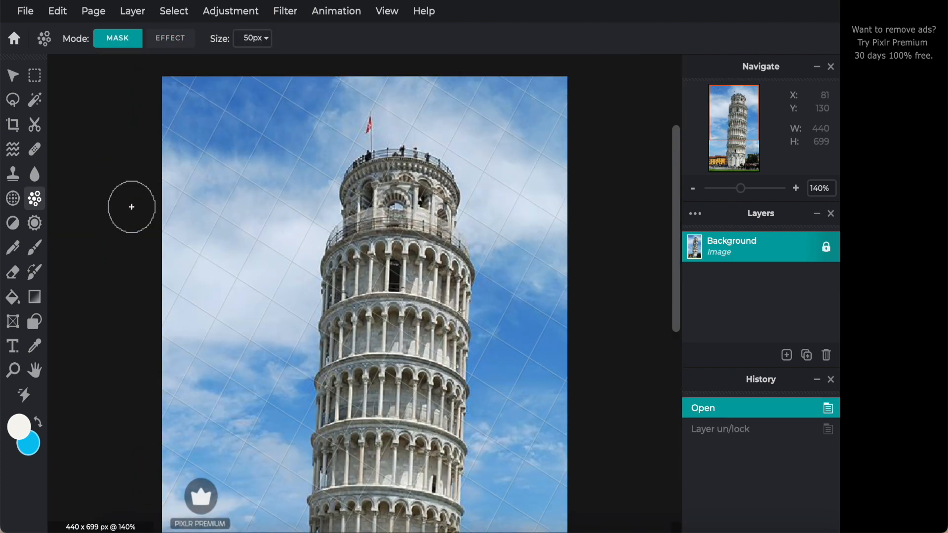
{"action": "scroll", "coordinate": [131, 207], "scroll_direction": "down", "scroll_amount": 3}
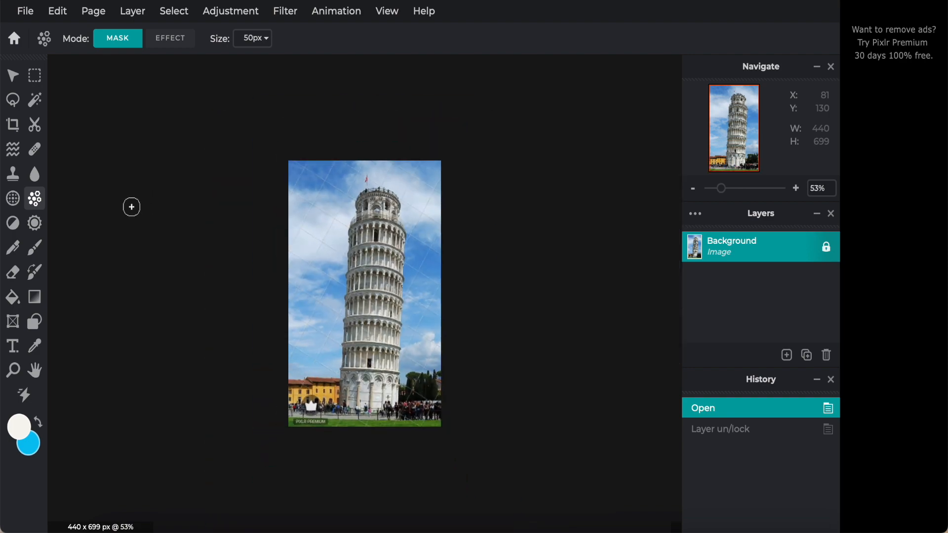
{"action": "scroll", "coordinate": [131, 207], "scroll_direction": "up", "scroll_amount": 2}
{"action": "scroll", "coordinate": [131, 207], "scroll_direction": "down", "scroll_amount": 3}
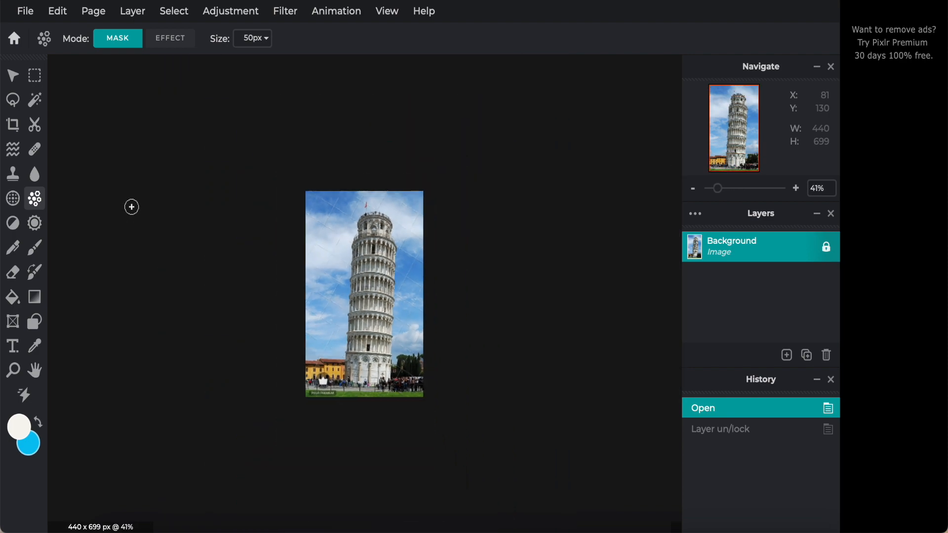
{"action": "scroll", "coordinate": [132, 207], "scroll_direction": "up", "scroll_amount": 3}
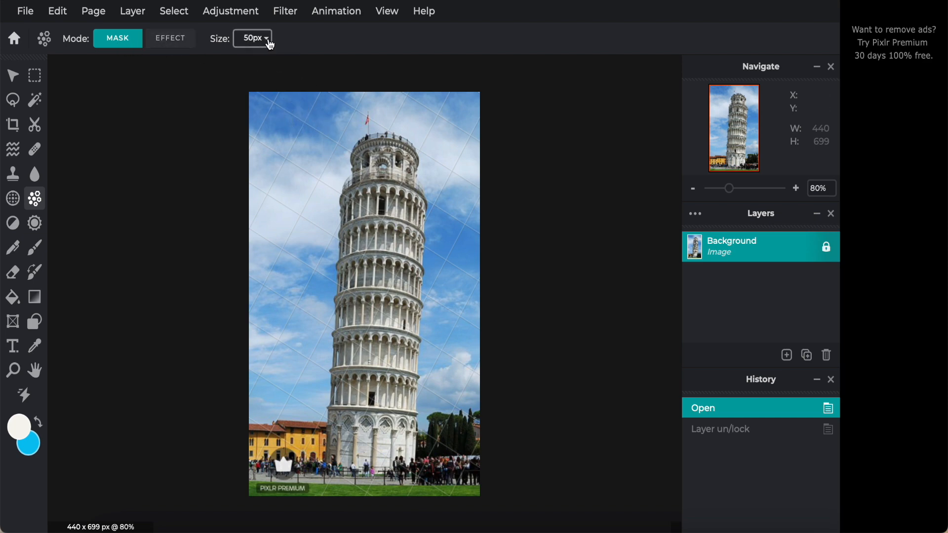
Disperse a spot on the tower's right edge with the 50px brush, trying the cross shape before choosing hearts
{"action": "left_click", "coordinate": [267, 38]}
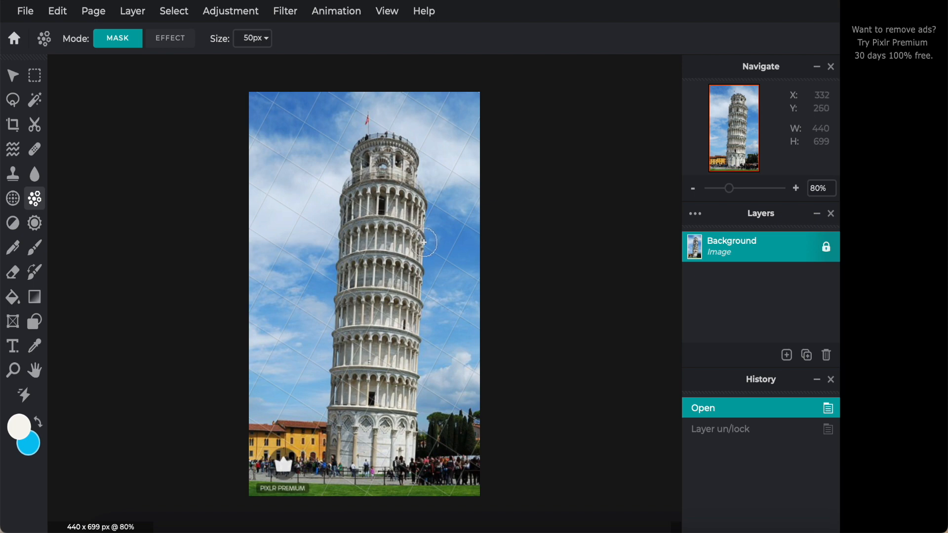
{"action": "left_click", "coordinate": [424, 242]}
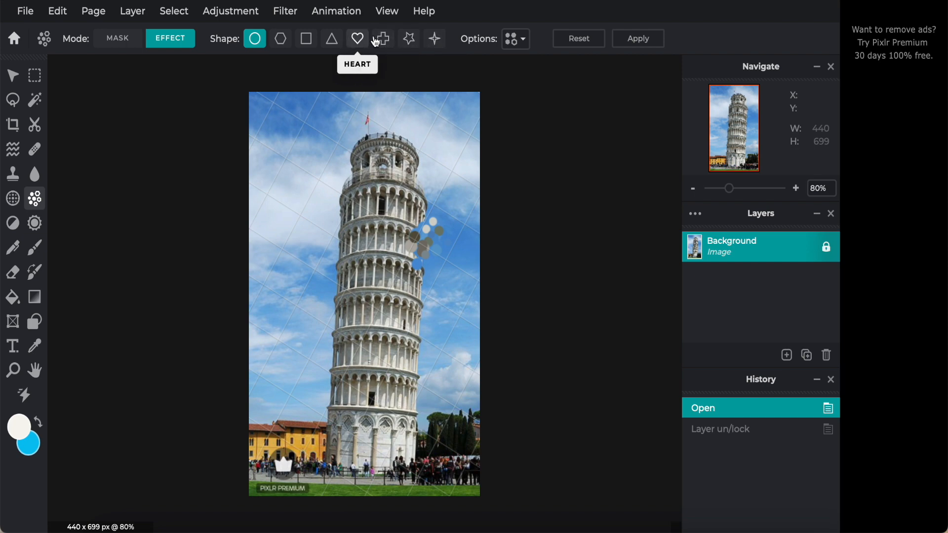
{"action": "left_click", "coordinate": [383, 40]}
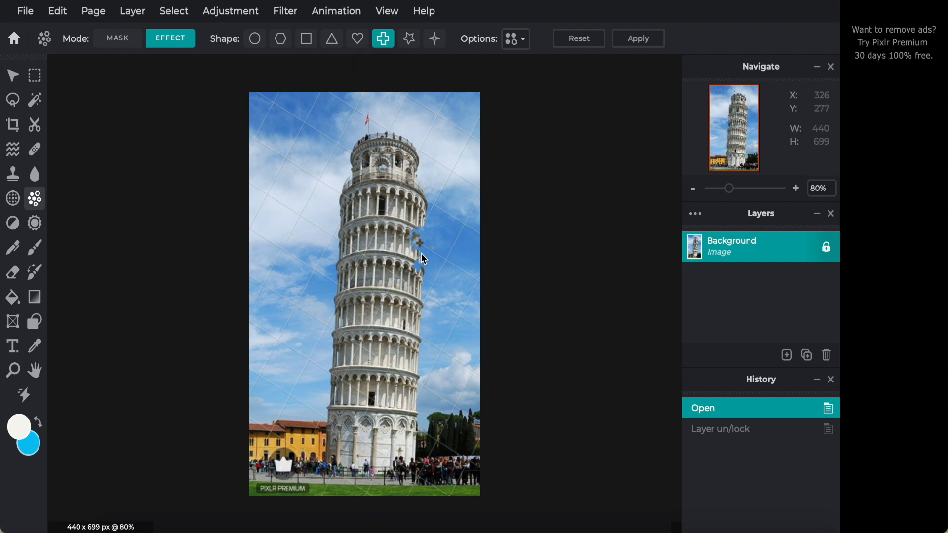
{"action": "scroll", "coordinate": [424, 257], "scroll_direction": "up", "scroll_amount": 3}
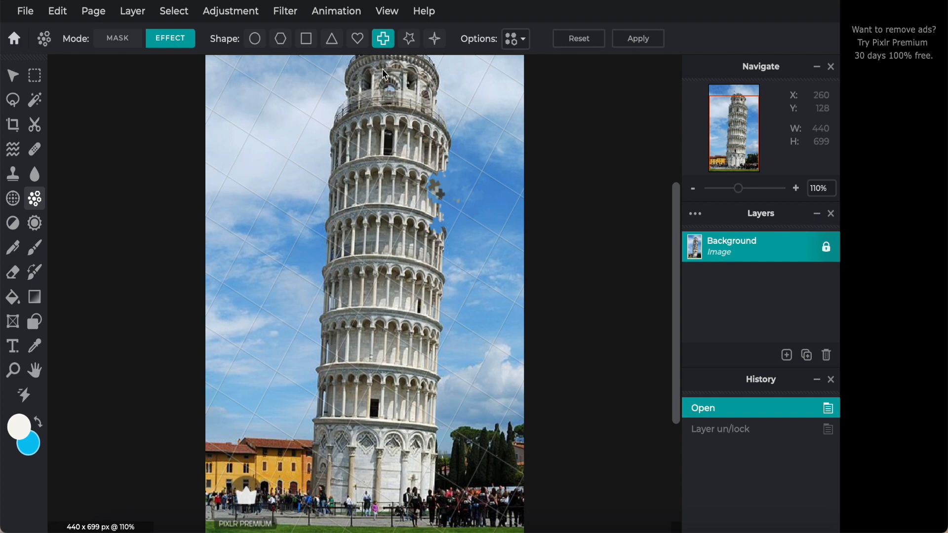
{"action": "left_click", "coordinate": [357, 40]}
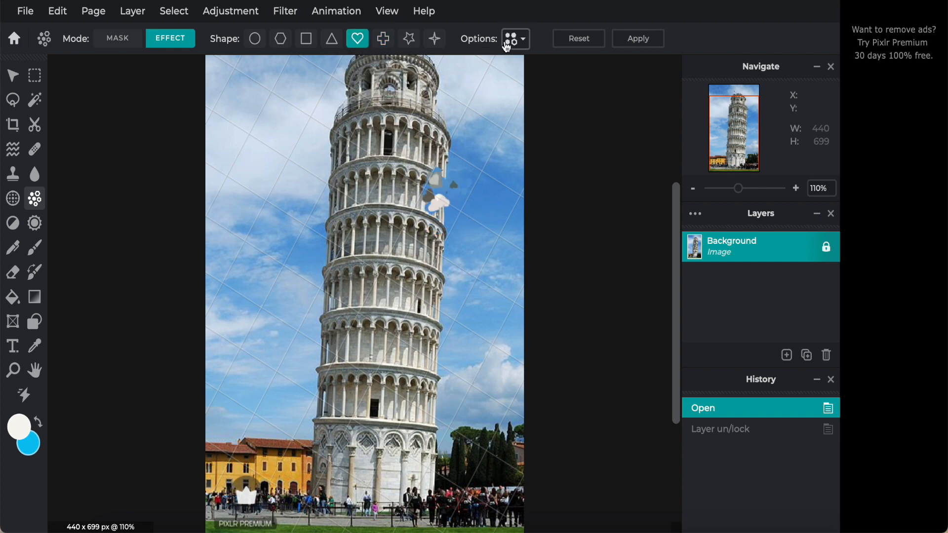
Set the disperse scale to 22, amount to 59 and stretch to 42, keeping the options clear of the tower
{"action": "left_click", "coordinate": [524, 45]}
{"action": "left_click_drag", "start_coordinate": [475, 115], "coordinate": [508, 116]}
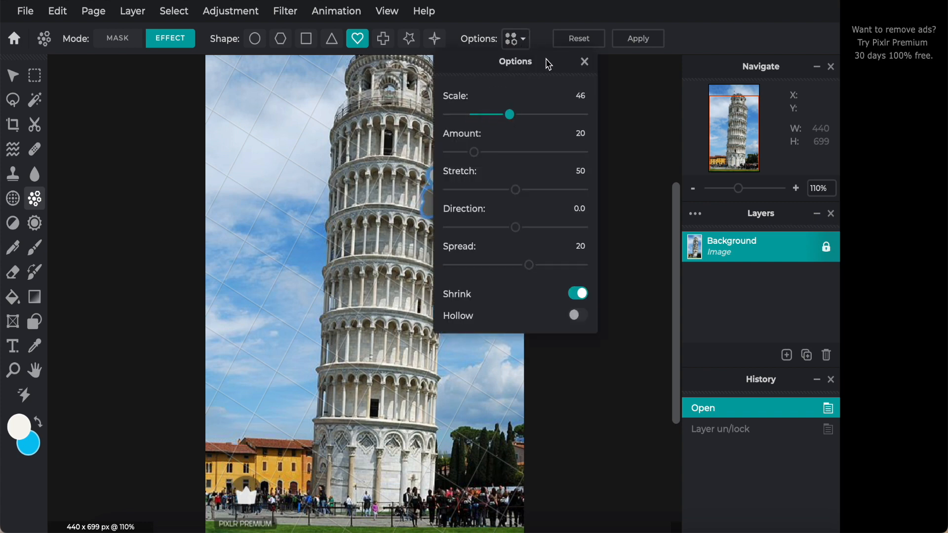
{"action": "left_click_drag", "start_coordinate": [549, 64], "coordinate": [654, 78]}
{"action": "left_click_drag", "start_coordinate": [615, 129], "coordinate": [584, 131]}
{"action": "left_click_drag", "start_coordinate": [581, 170], "coordinate": [633, 166]}
{"action": "left_click_drag", "start_coordinate": [620, 203], "coordinate": [613, 204]}
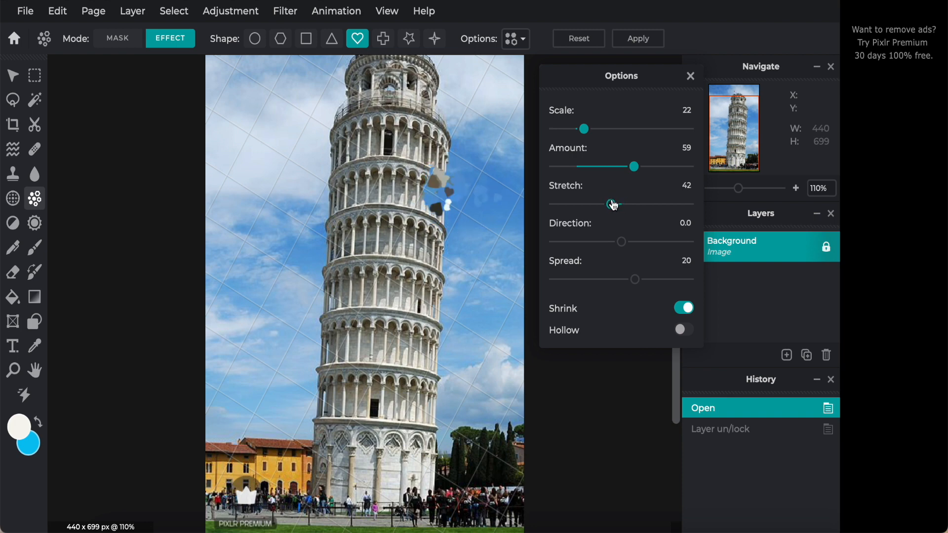
Set the disperse direction to -84.3 and spread to -54, and enable Hollow for the heart pieces
{"action": "left_click_drag", "start_coordinate": [622, 241], "coordinate": [590, 242]}
{"action": "left_click", "coordinate": [623, 280]}
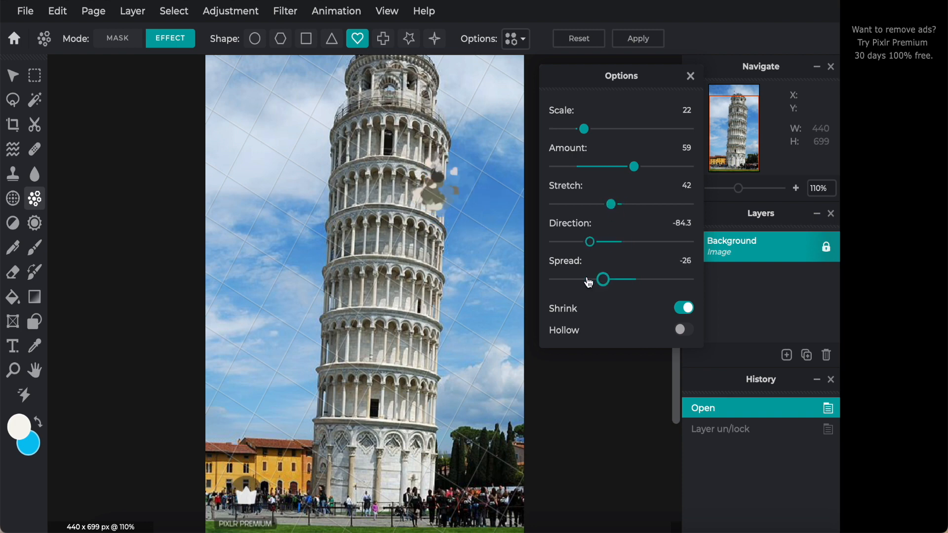
{"action": "left_click_drag", "start_coordinate": [597, 282], "coordinate": [584, 279]}
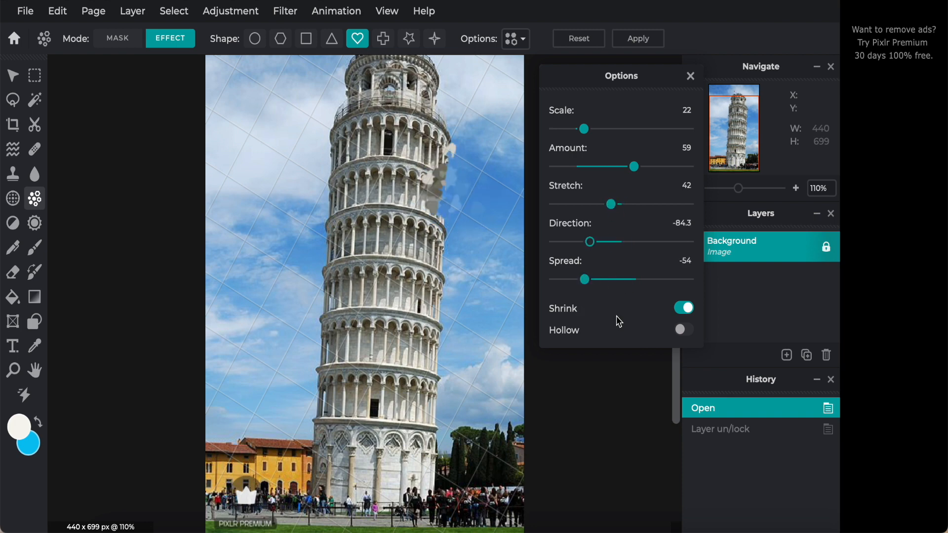
{"action": "left_click", "coordinate": [680, 330]}
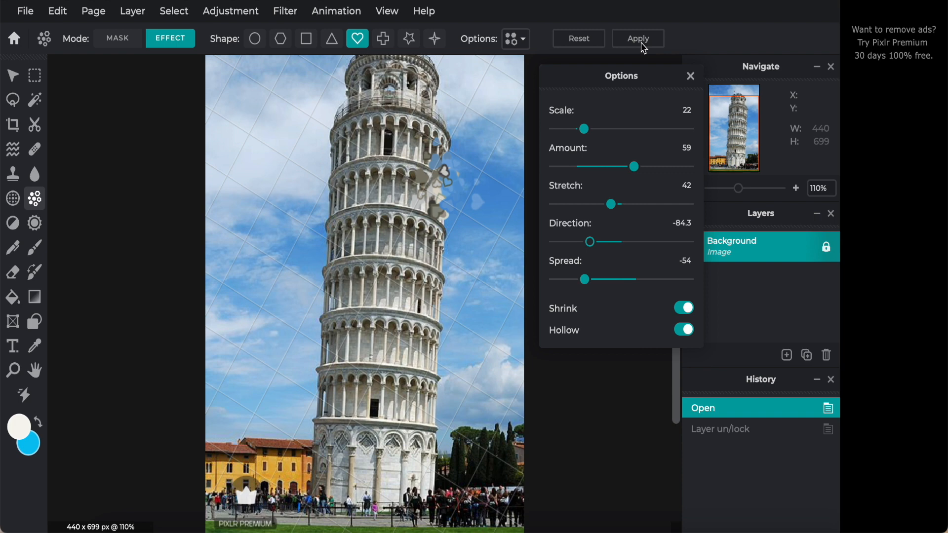
{"action": "left_click", "coordinate": [580, 39]}
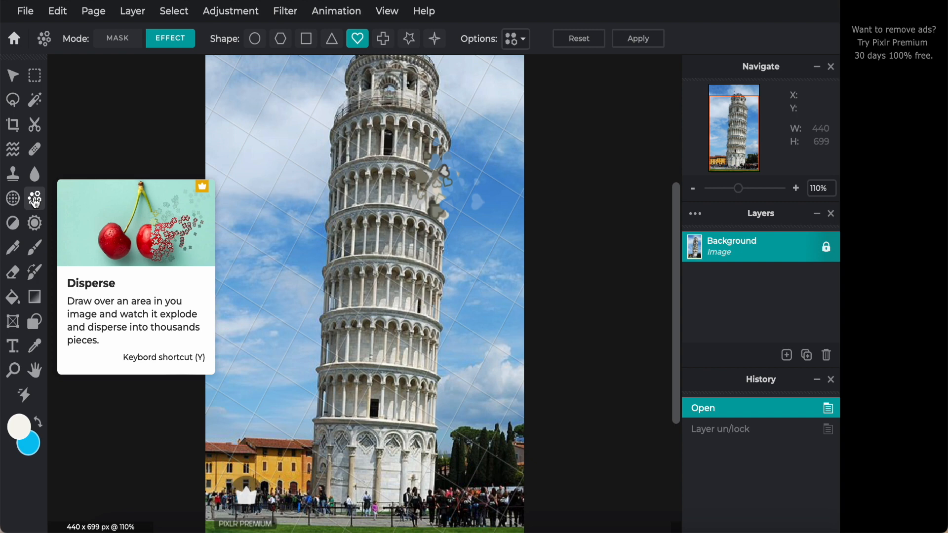
Switch to the Lighten/Darken tool and open the cake photo Untitled design-29.png from the Downloads folder
{"action": "left_click", "coordinate": [14, 224]}
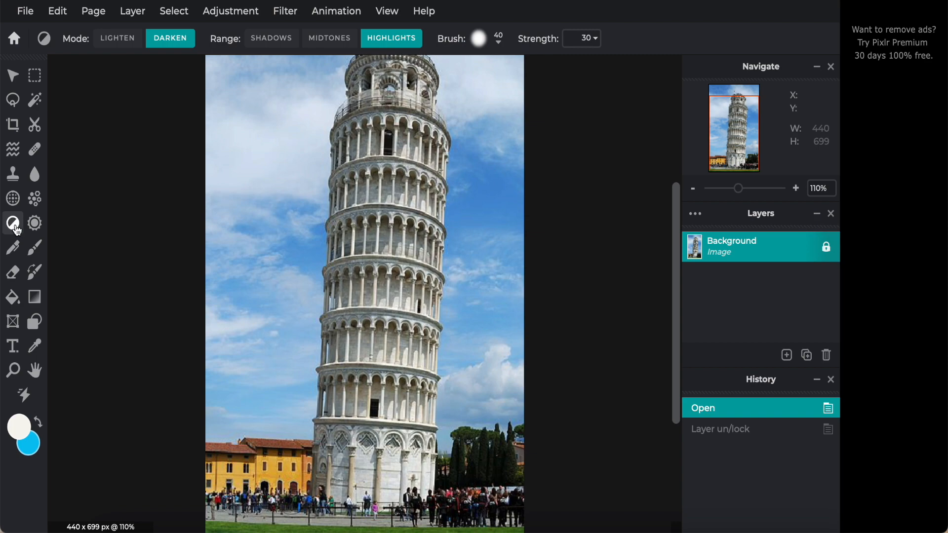
{"action": "left_click", "coordinate": [25, 11]}
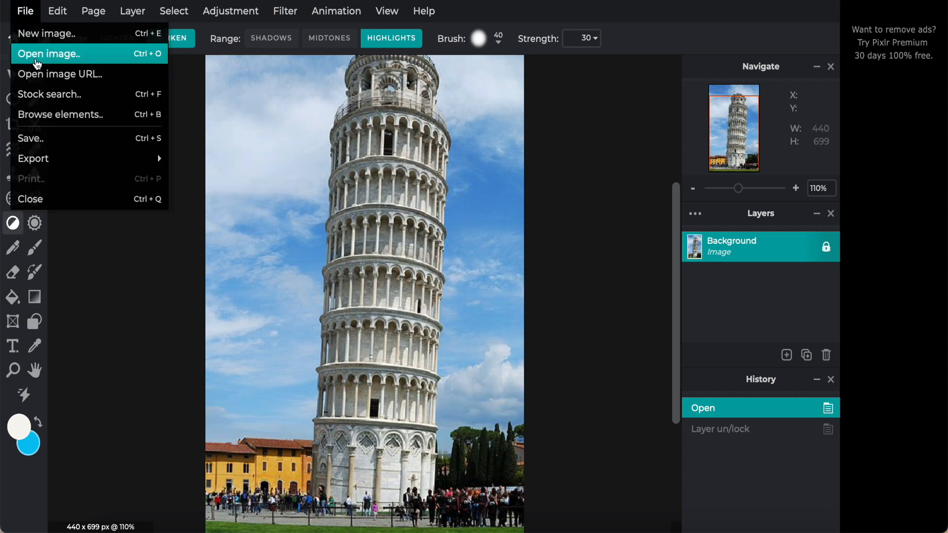
{"action": "left_click", "coordinate": [37, 63]}
{"action": "scroll", "coordinate": [509, 303], "scroll_direction": "down", "scroll_amount": 3}
{"action": "scroll", "coordinate": [508, 303], "scroll_direction": "down", "scroll_amount": 10}
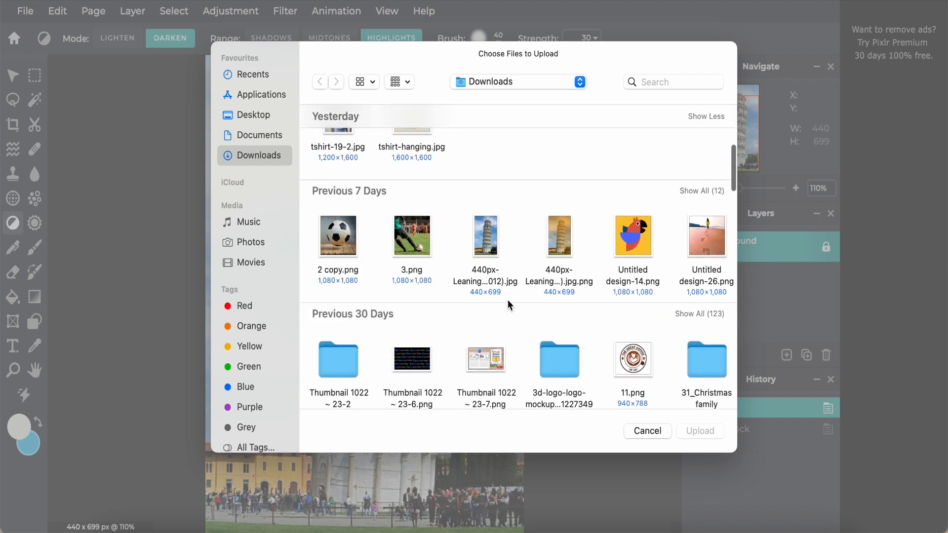
{"action": "scroll", "coordinate": [509, 304], "scroll_direction": "up", "scroll_amount": 1}
{"action": "left_click", "coordinate": [706, 213]}
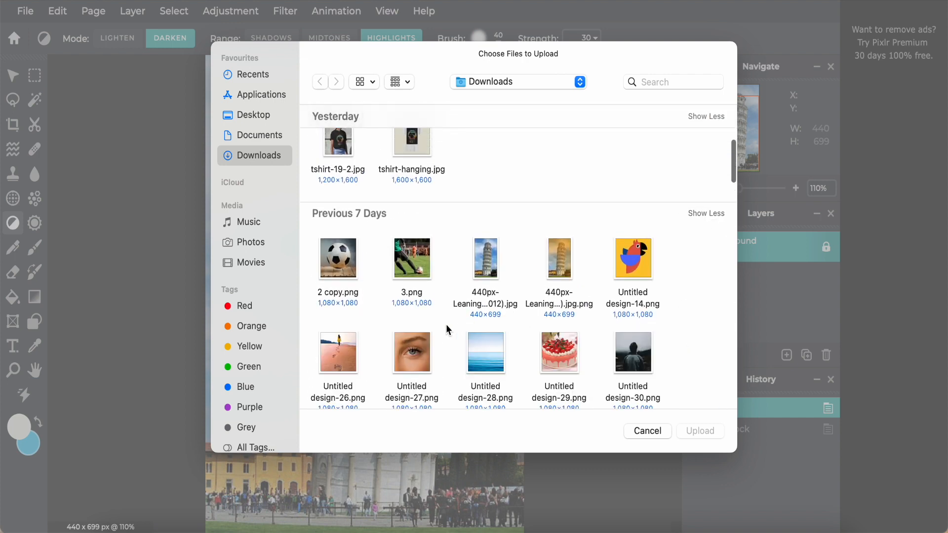
{"action": "scroll", "coordinate": [445, 325], "scroll_direction": "down", "scroll_amount": 1}
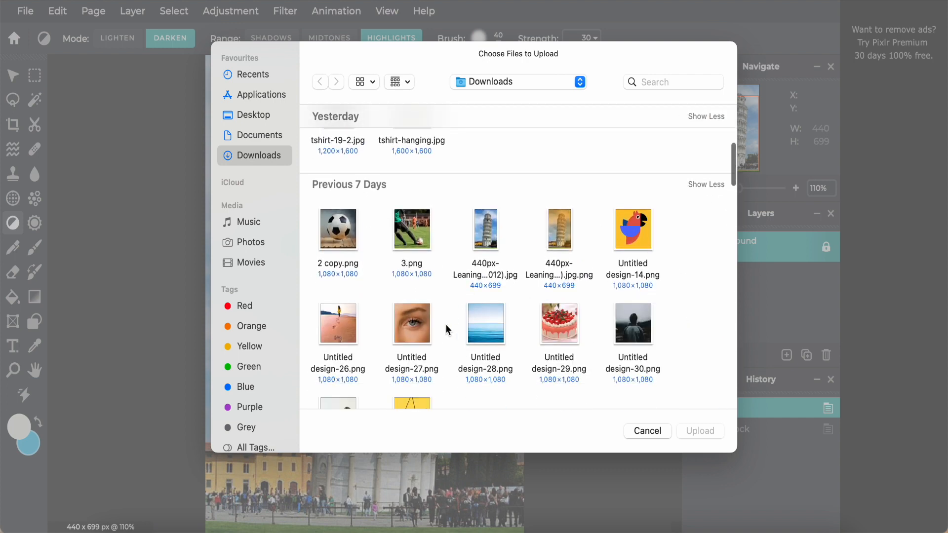
{"action": "left_click", "coordinate": [559, 331]}
{"action": "left_click", "coordinate": [701, 431]}
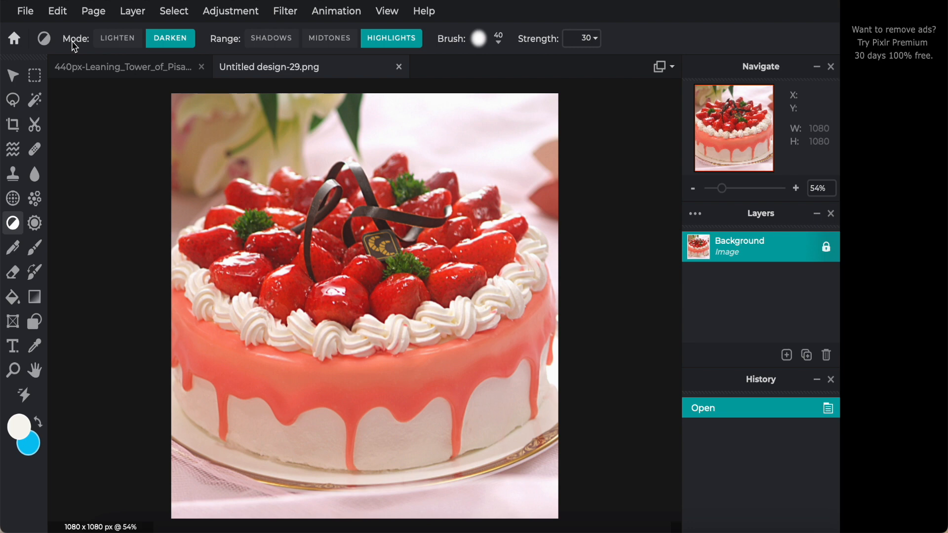
Set the toning mode to Lighten and look through the Shadows, Midtones and Highlights ranges and the brush presets
{"action": "left_click", "coordinate": [120, 44]}
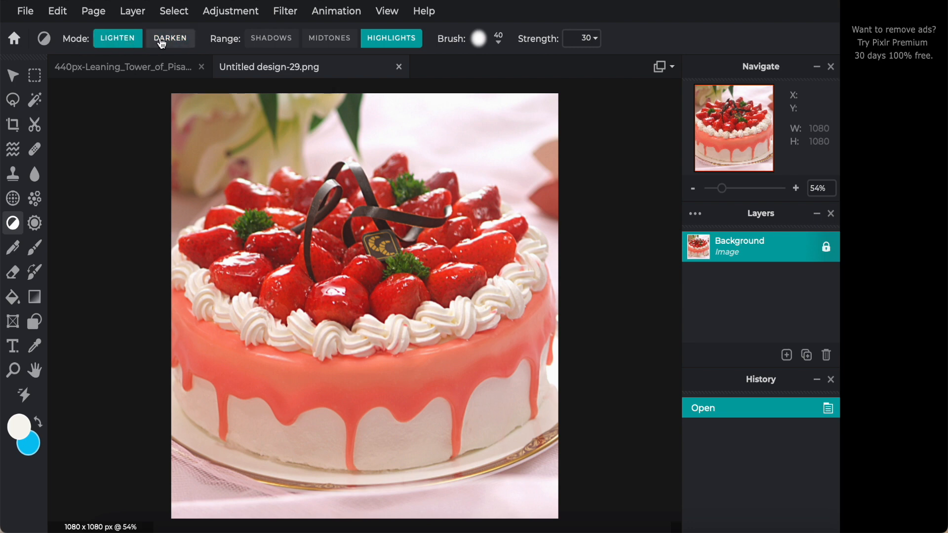
{"action": "left_click", "coordinate": [269, 40]}
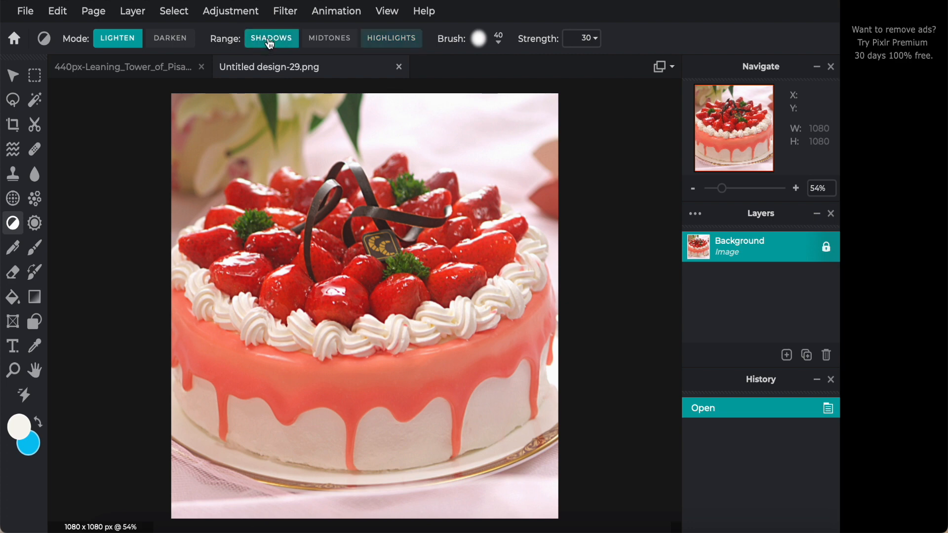
{"action": "left_click", "coordinate": [324, 40]}
{"action": "left_click", "coordinate": [384, 43]}
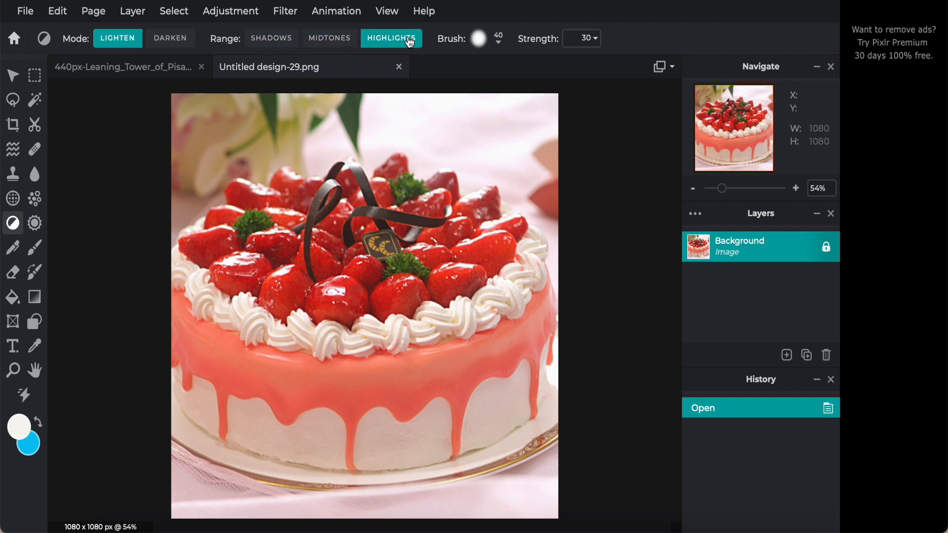
{"action": "left_click", "coordinate": [498, 44]}
{"action": "scroll", "coordinate": [560, 301], "scroll_direction": "down", "scroll_amount": 1}
{"action": "scroll", "coordinate": [559, 301], "scroll_direction": "down", "scroll_amount": 3}
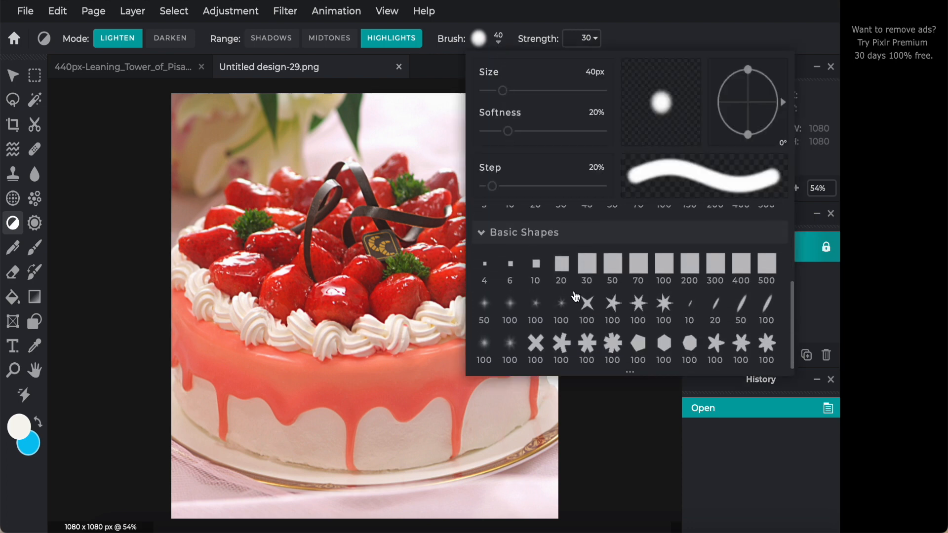
{"action": "scroll", "coordinate": [626, 313], "scroll_direction": "up", "scroll_amount": 3}
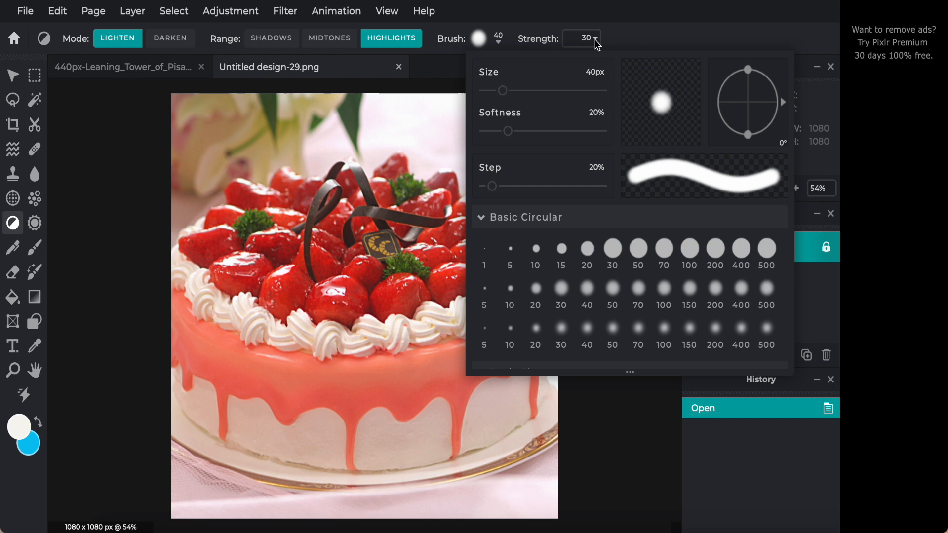
{"action": "left_click", "coordinate": [102, 143]}
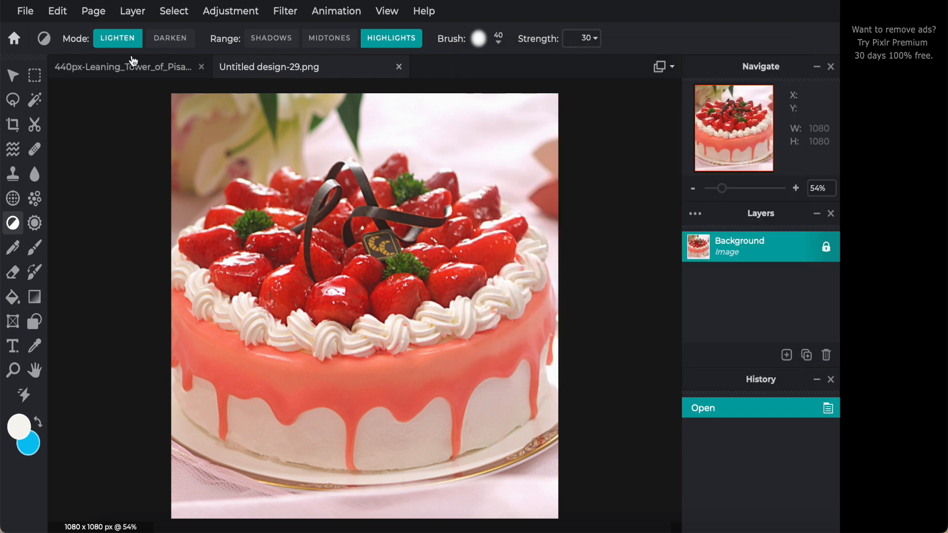
Lighten the shadows of the pink icing at the front of the cake with a soft 100px brush
{"action": "left_click", "coordinate": [271, 40]}
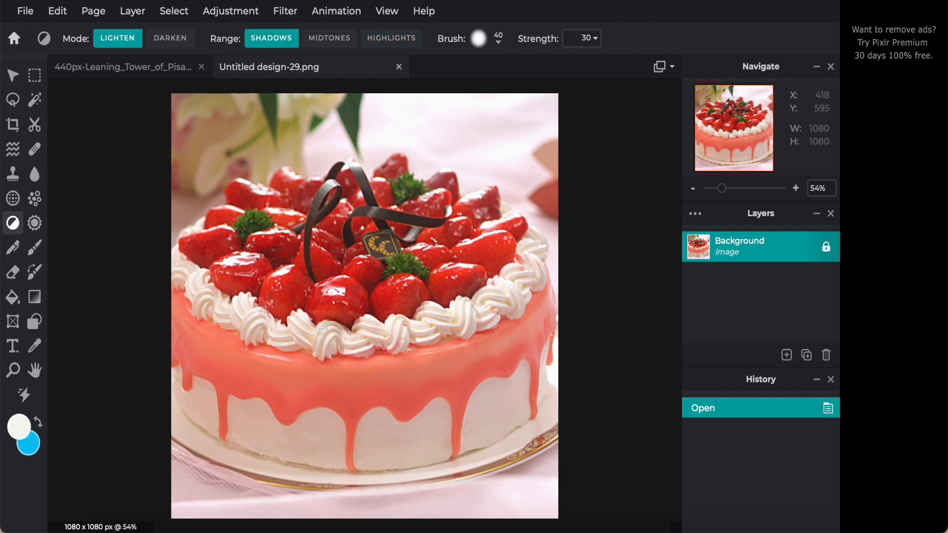
{"action": "left_click", "coordinate": [503, 44]}
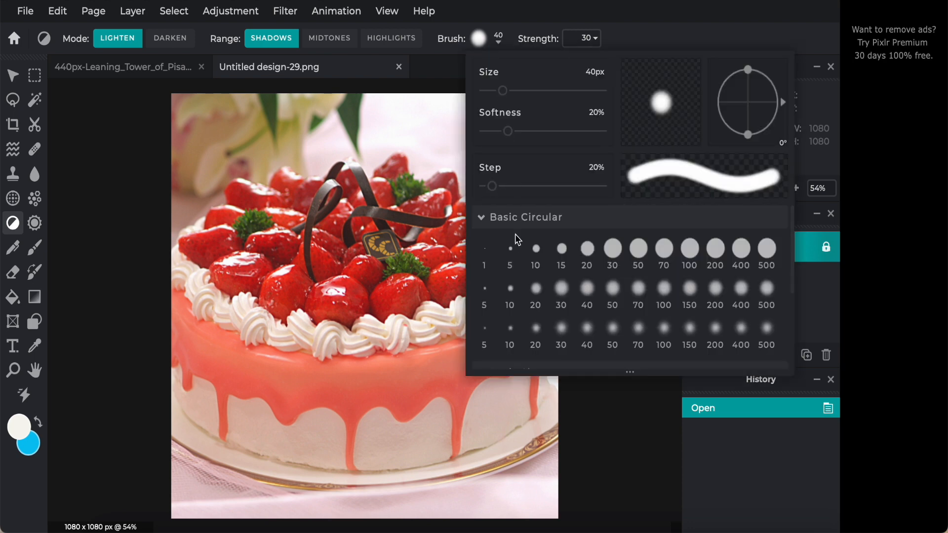
{"action": "left_click", "coordinate": [665, 295]}
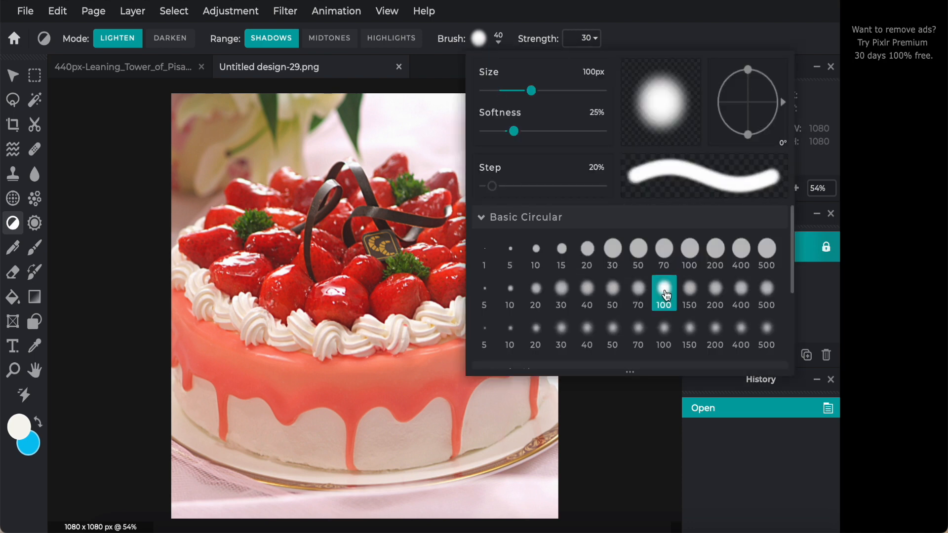
{"action": "left_click", "coordinate": [123, 287]}
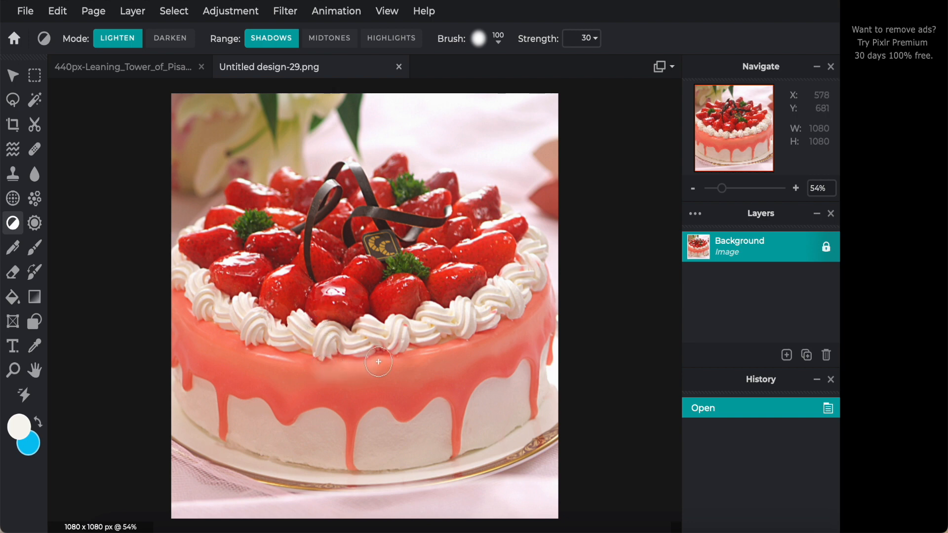
{"action": "mouse_move", "coordinate": [319, 388]}
{"action": "left_mouse_down"}
{"action": "mouse_move", "coordinate": [380, 385]}
{"action": "mouse_move", "coordinate": [321, 397]}
{"action": "mouse_move", "coordinate": [389, 389]}
{"action": "mouse_move", "coordinate": [349, 428]}
{"action": "left_mouse_up"}
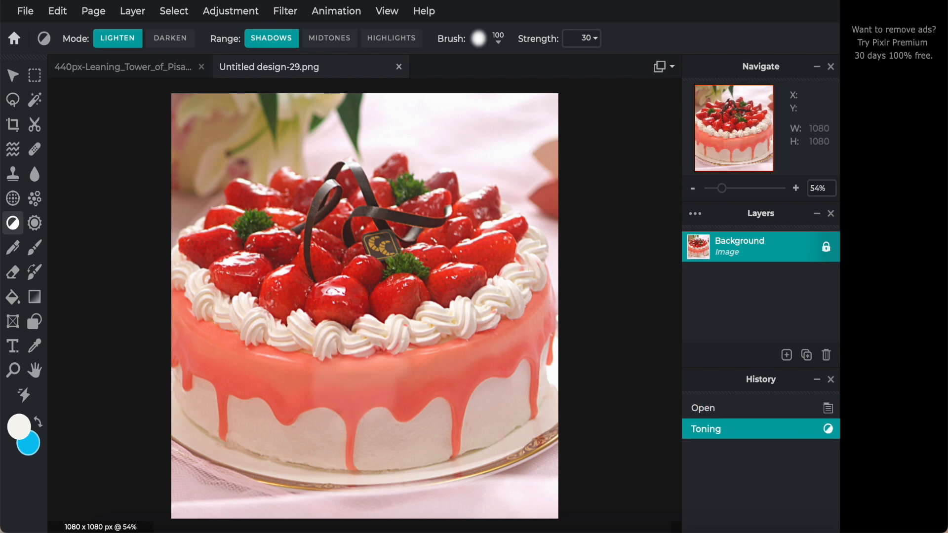
Lighten the midtones of the icing right of the cake's centre, and the highlights along the cake's right side
{"action": "left_click", "coordinate": [323, 44]}
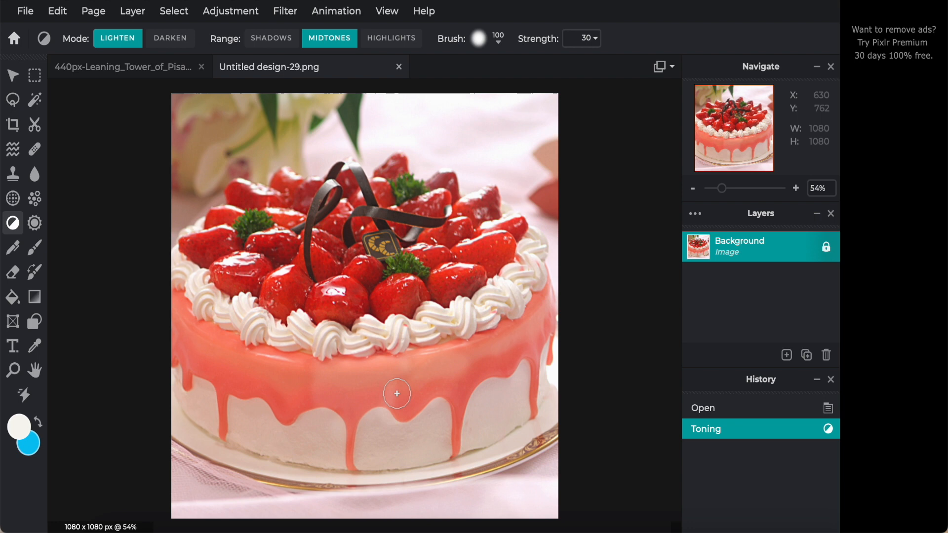
{"action": "left_click_drag", "start_coordinate": [454, 405], "coordinate": [457, 424]}
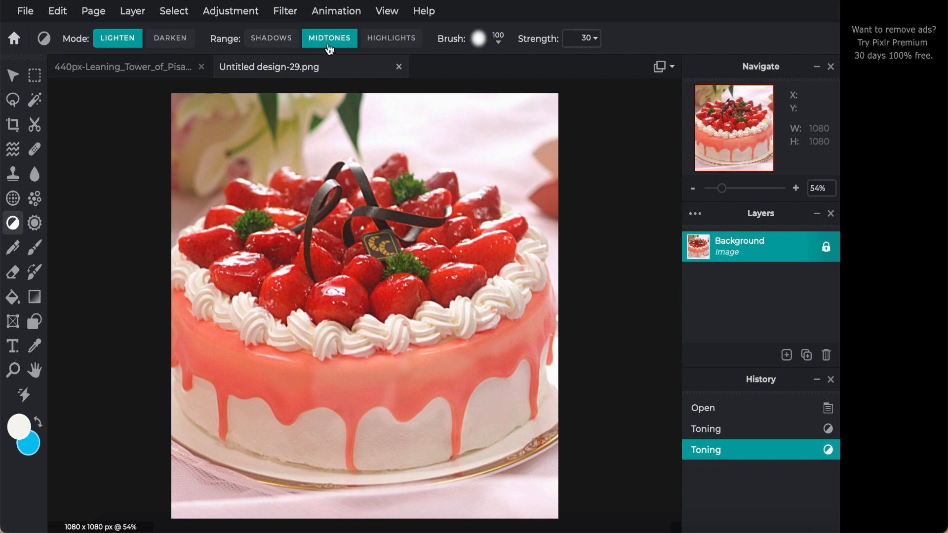
{"action": "left_click", "coordinate": [390, 44]}
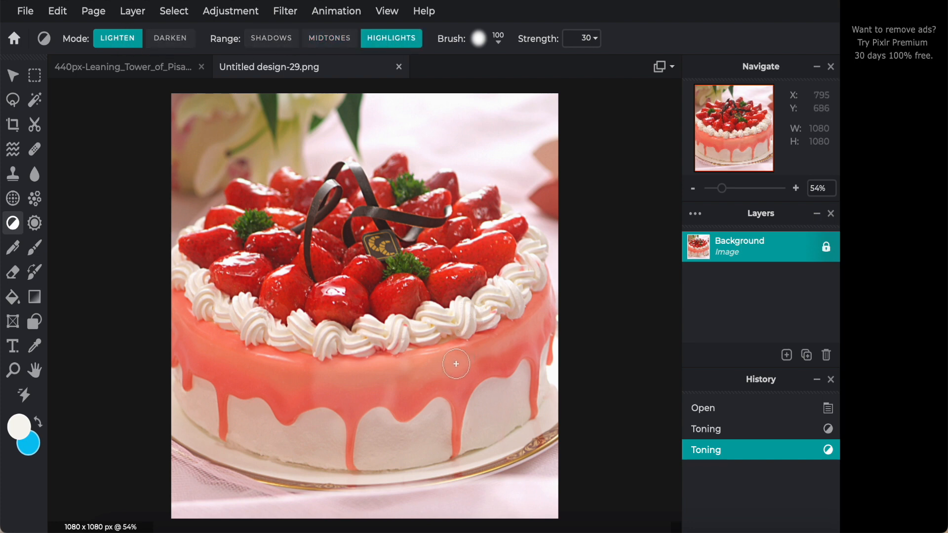
{"action": "mouse_move", "coordinate": [471, 353]}
{"action": "left_mouse_down"}
{"action": "mouse_move", "coordinate": [515, 339]}
{"action": "mouse_move", "coordinate": [481, 373]}
{"action": "mouse_move", "coordinate": [520, 347]}
{"action": "mouse_move", "coordinate": [478, 379]}
{"action": "mouse_move", "coordinate": [508, 361]}
{"action": "mouse_move", "coordinate": [478, 394]}
{"action": "mouse_move", "coordinate": [504, 379]}
{"action": "mouse_move", "coordinate": [474, 421]}
{"action": "mouse_move", "coordinate": [514, 390]}
{"action": "mouse_move", "coordinate": [471, 428]}
{"action": "mouse_move", "coordinate": [516, 419]}
{"action": "mouse_move", "coordinate": [468, 442]}
{"action": "mouse_move", "coordinate": [526, 406]}
{"action": "mouse_move", "coordinate": [520, 361]}
{"action": "mouse_move", "coordinate": [514, 390]}
{"action": "left_mouse_up"}
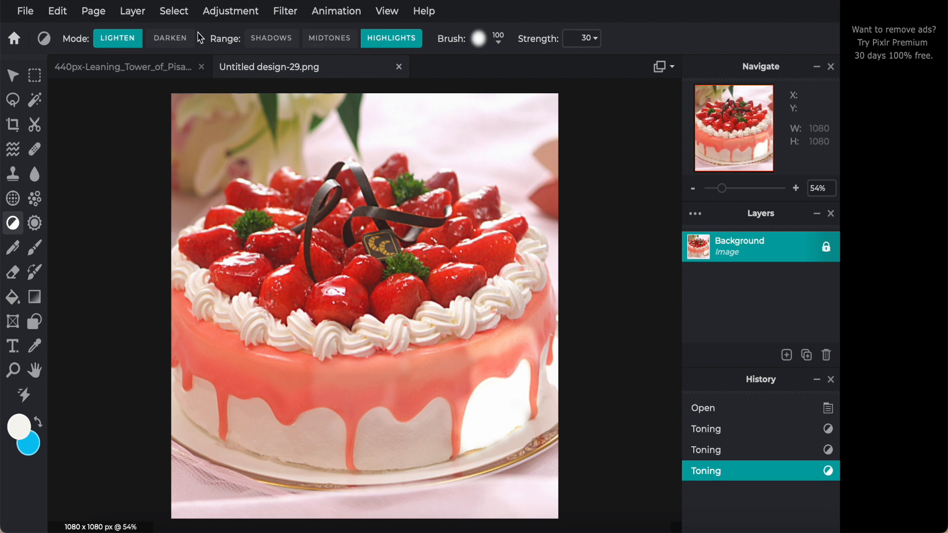
Darken the shadows of the front-centre strawberry
{"action": "left_click", "coordinate": [171, 44]}
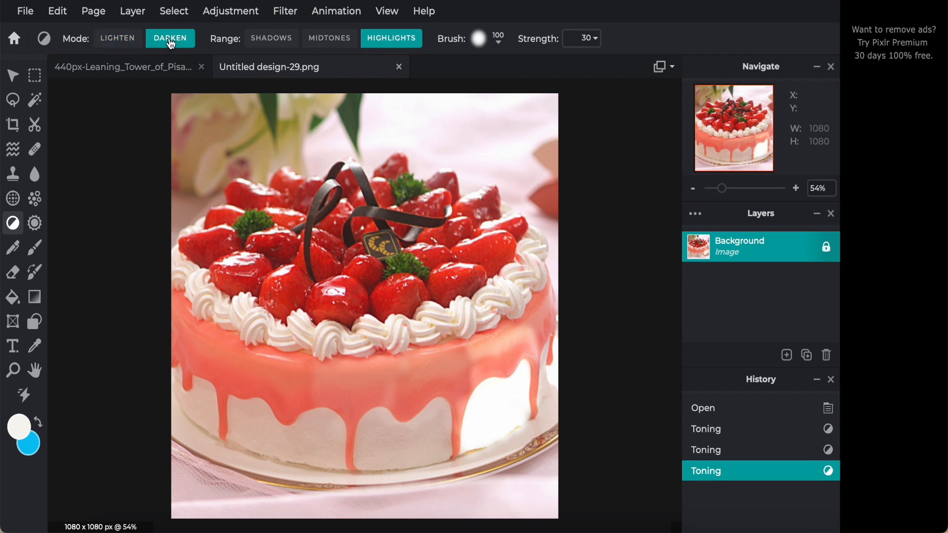
{"action": "left_click", "coordinate": [269, 40]}
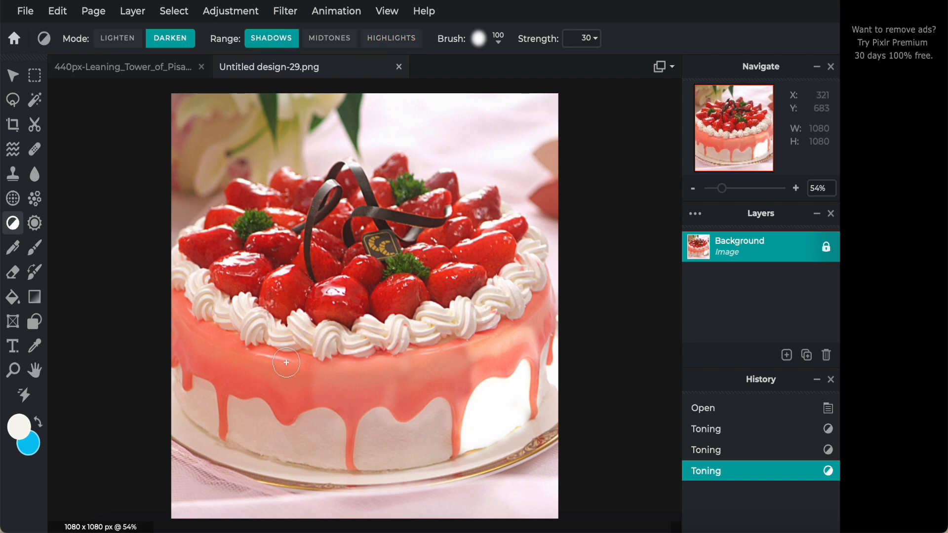
{"action": "mouse_move", "coordinate": [325, 301]}
{"action": "left_mouse_down"}
{"action": "mouse_move", "coordinate": [349, 285]}
{"action": "mouse_move", "coordinate": [357, 311]}
{"action": "mouse_move", "coordinate": [321, 314]}
{"action": "mouse_move", "coordinate": [318, 295]}
{"action": "mouse_move", "coordinate": [335, 285]}
{"action": "mouse_move", "coordinate": [350, 317]}
{"action": "mouse_move", "coordinate": [344, 328]}
{"action": "mouse_move", "coordinate": [305, 325]}
{"action": "mouse_move", "coordinate": [308, 337]}
{"action": "mouse_move", "coordinate": [320, 344]}
{"action": "mouse_move", "coordinate": [351, 328]}
{"action": "mouse_move", "coordinate": [330, 347]}
{"action": "mouse_move", "coordinate": [311, 347]}
{"action": "mouse_move", "coordinate": [365, 352]}
{"action": "mouse_move", "coordinate": [380, 341]}
{"action": "mouse_move", "coordinate": [368, 325]}
{"action": "mouse_move", "coordinate": [338, 345]}
{"action": "mouse_move", "coordinate": [331, 320]}
{"action": "mouse_move", "coordinate": [345, 302]}
{"action": "mouse_move", "coordinate": [359, 320]}
{"action": "mouse_move", "coordinate": [349, 332]}
{"action": "mouse_move", "coordinate": [295, 330]}
{"action": "mouse_move", "coordinate": [297, 314]}
{"action": "mouse_move", "coordinate": [290, 323]}
{"action": "mouse_move", "coordinate": [309, 329]}
{"action": "left_mouse_up"}
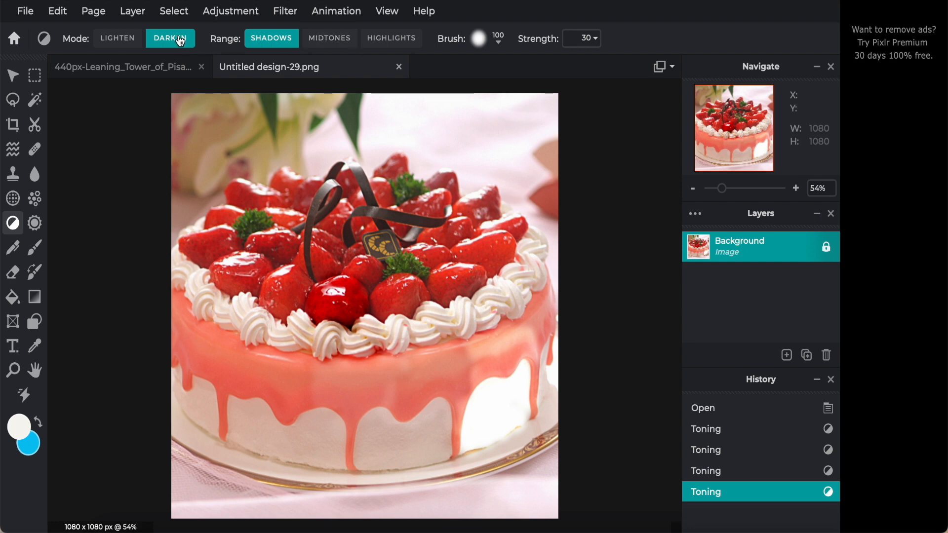
Darken the midtones of the strawberry right of the front-centre one, and the highlights of the next strawberry and the cream below it
{"action": "left_click", "coordinate": [323, 44]}
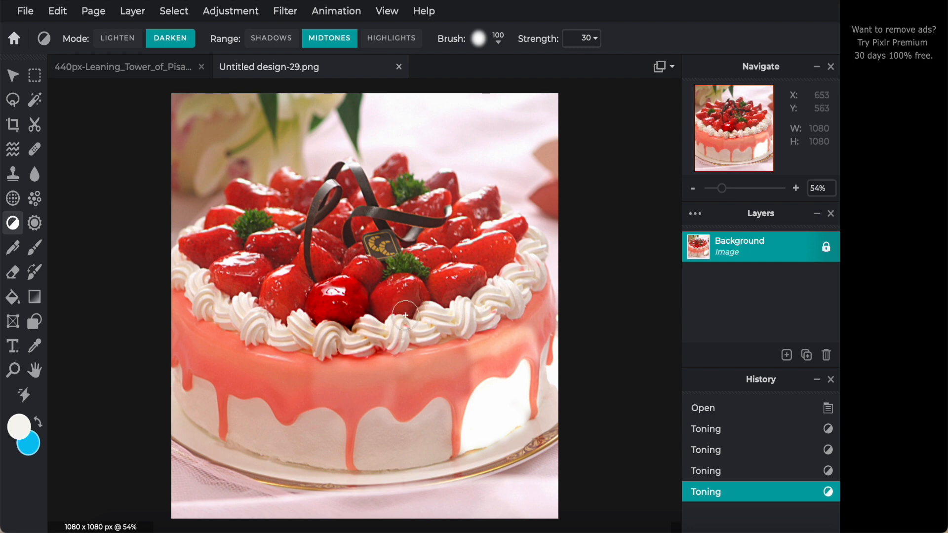
{"action": "mouse_move", "coordinate": [431, 330]}
{"action": "left_mouse_down"}
{"action": "mouse_move", "coordinate": [434, 308]}
{"action": "mouse_move", "coordinate": [439, 317]}
{"action": "mouse_move", "coordinate": [429, 205]}
{"action": "mouse_move", "coordinate": [431, 322]}
{"action": "mouse_move", "coordinate": [427, 286]}
{"action": "mouse_move", "coordinate": [417, 286]}
{"action": "mouse_move", "coordinate": [399, 330]}
{"action": "mouse_move", "coordinate": [387, 296]}
{"action": "left_mouse_up"}
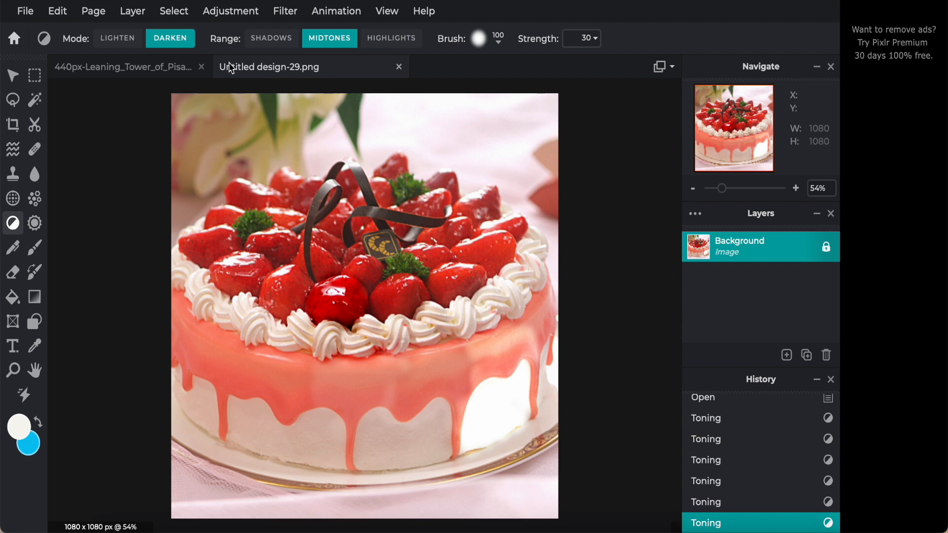
{"action": "left_click", "coordinate": [392, 45]}
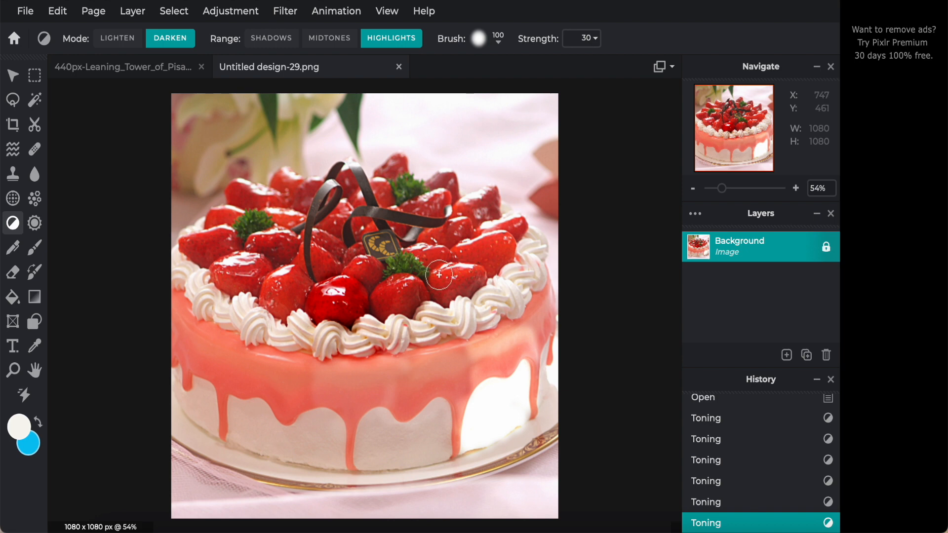
{"action": "mouse_move", "coordinate": [459, 267]}
{"action": "left_mouse_down"}
{"action": "mouse_move", "coordinate": [489, 272]}
{"action": "mouse_move", "coordinate": [452, 296]}
{"action": "mouse_move", "coordinate": [429, 273]}
{"action": "mouse_move", "coordinate": [435, 259]}
{"action": "mouse_move", "coordinate": [465, 258]}
{"action": "mouse_move", "coordinate": [472, 273]}
{"action": "mouse_move", "coordinate": [471, 286]}
{"action": "mouse_move", "coordinate": [438, 317]}
{"action": "mouse_move", "coordinate": [496, 287]}
{"action": "mouse_move", "coordinate": [458, 325]}
{"action": "mouse_move", "coordinate": [492, 308]}
{"action": "mouse_move", "coordinate": [470, 328]}
{"action": "mouse_move", "coordinate": [507, 303]}
{"action": "mouse_move", "coordinate": [474, 333]}
{"action": "mouse_move", "coordinate": [436, 314]}
{"action": "mouse_move", "coordinate": [457, 324]}
{"action": "mouse_move", "coordinate": [502, 317]}
{"action": "mouse_move", "coordinate": [454, 330]}
{"action": "mouse_move", "coordinate": [422, 312]}
{"action": "left_mouse_up"}
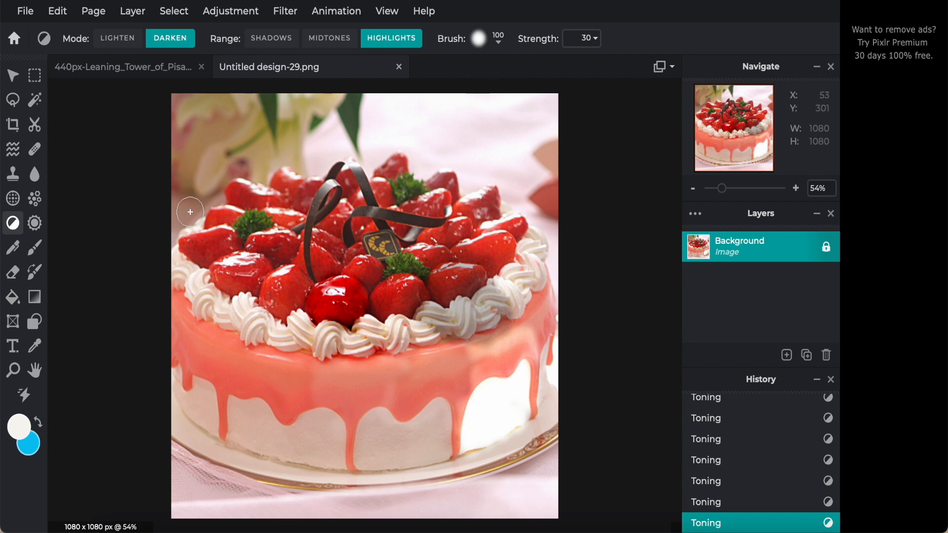
Switch to the vibrance, saturation and temperature brush tool and open Untitled design-30.png from the Downloads folder
{"action": "left_click", "coordinate": [35, 225]}
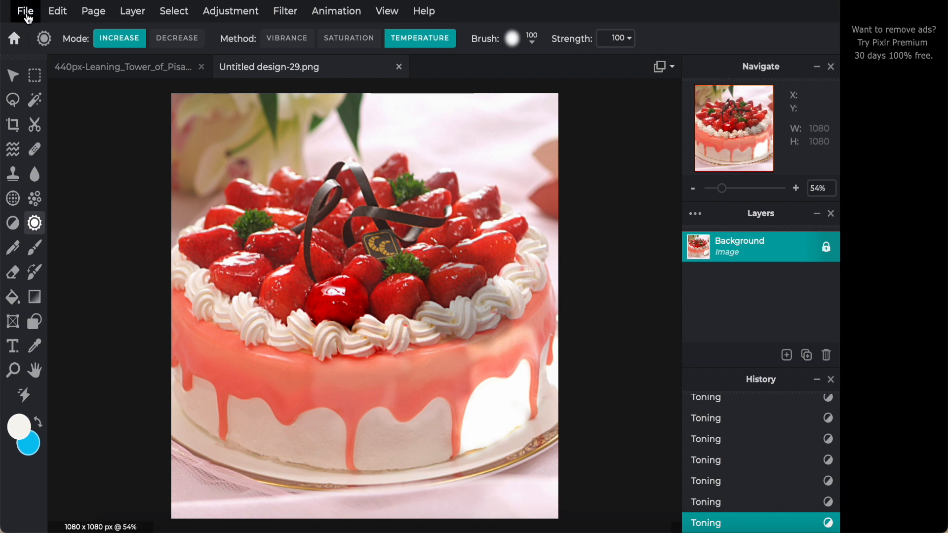
{"action": "left_click", "coordinate": [25, 11]}
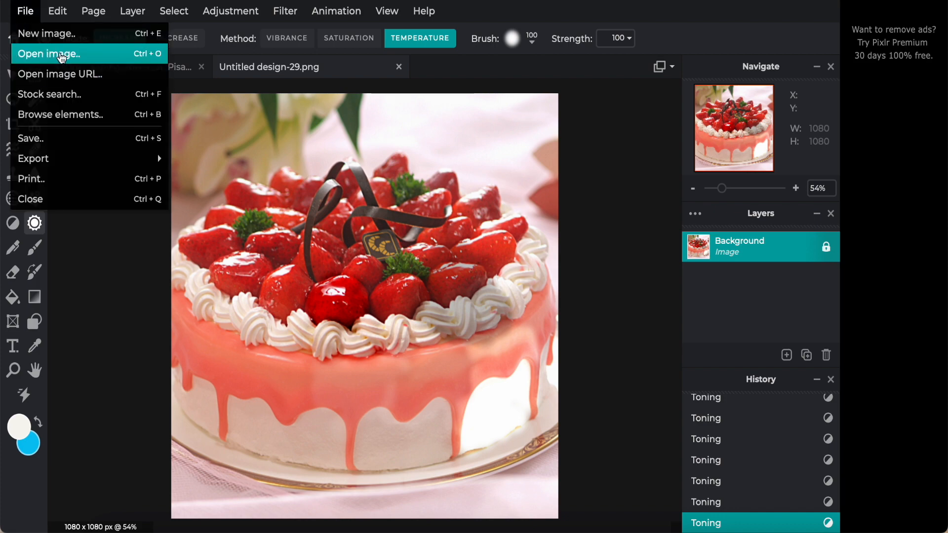
{"action": "left_click", "coordinate": [60, 55]}
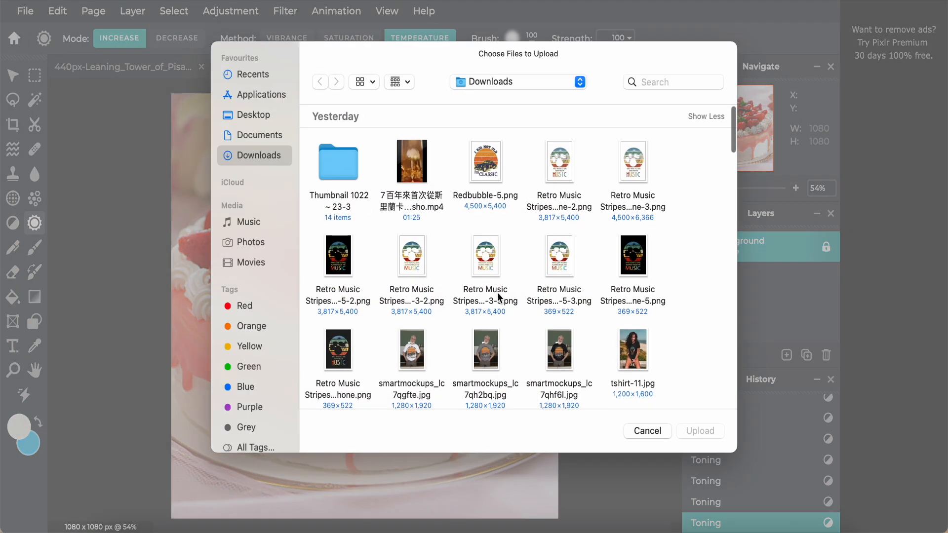
{"action": "scroll", "coordinate": [499, 296], "scroll_direction": "down", "scroll_amount": 10}
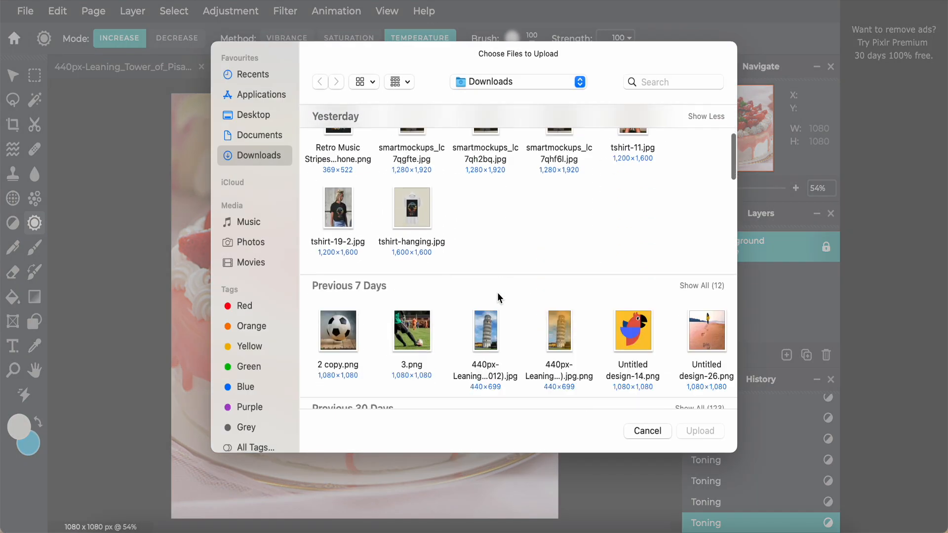
{"action": "left_click", "coordinate": [706, 173]}
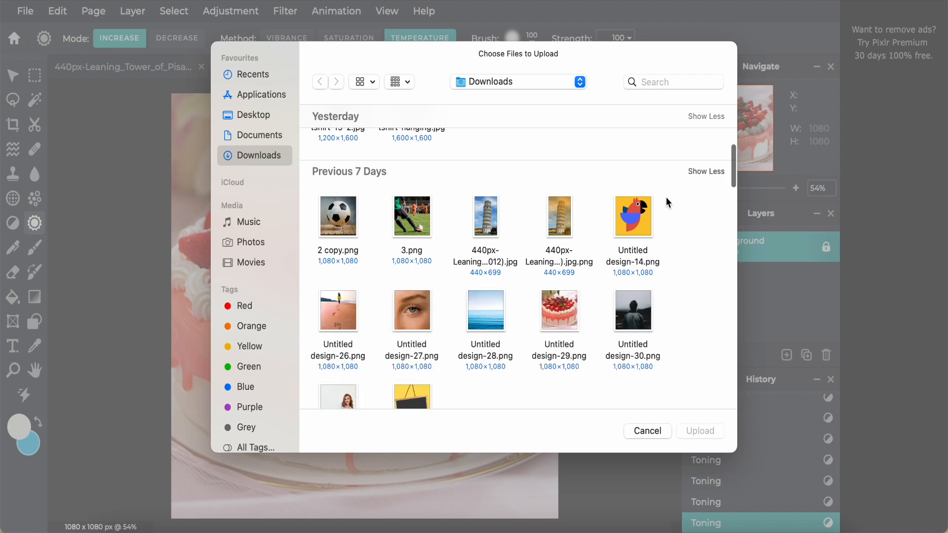
{"action": "left_click", "coordinate": [631, 316]}
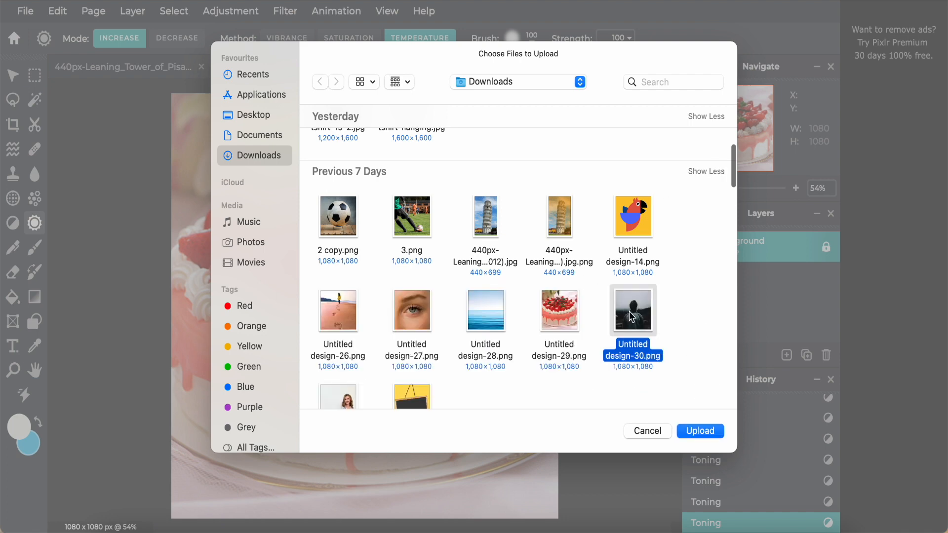
{"action": "left_click", "coordinate": [707, 431]}
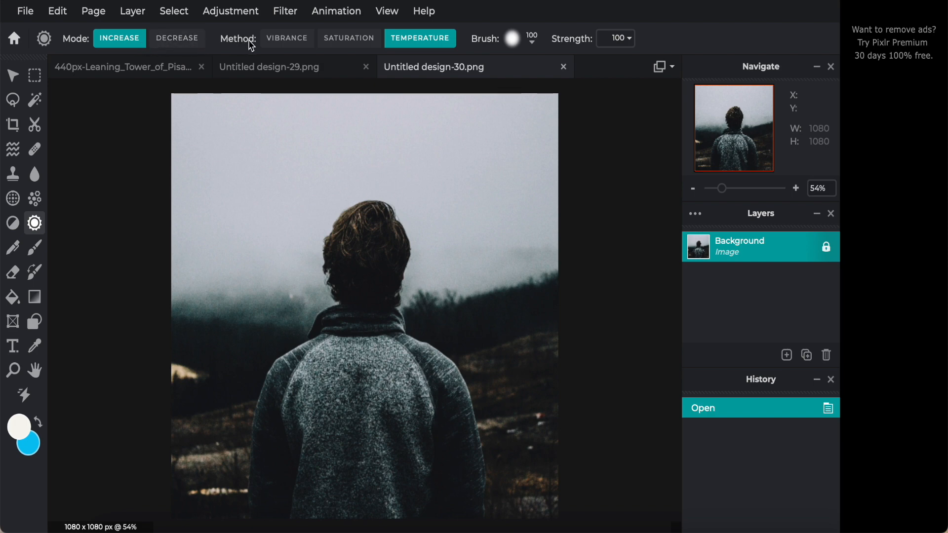
Set the Sponge brush to increase vibrance
{"action": "left_click", "coordinate": [286, 39]}
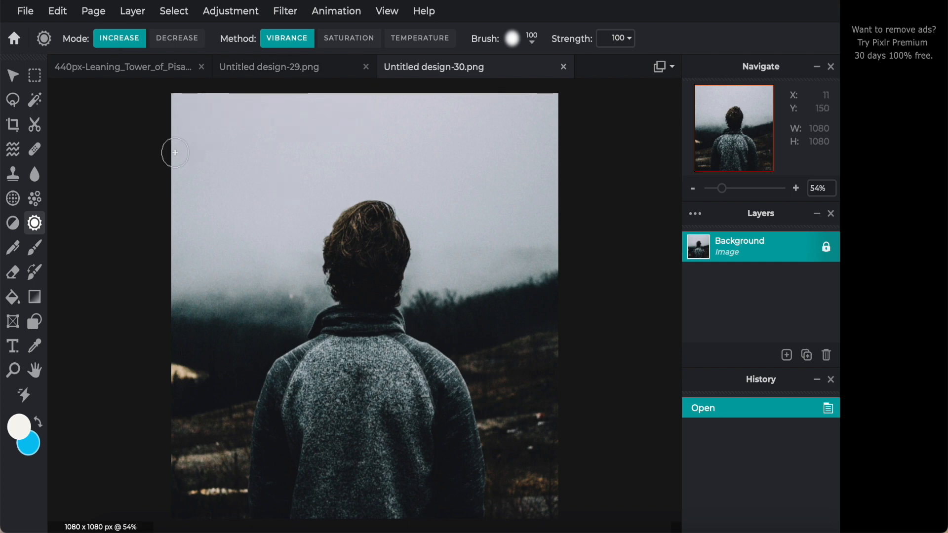
{"action": "left_click_drag", "start_coordinate": [175, 152], "coordinate": [158, 142]}
{"action": "left_click_drag", "start_coordinate": [309, 192], "coordinate": [286, 197]}
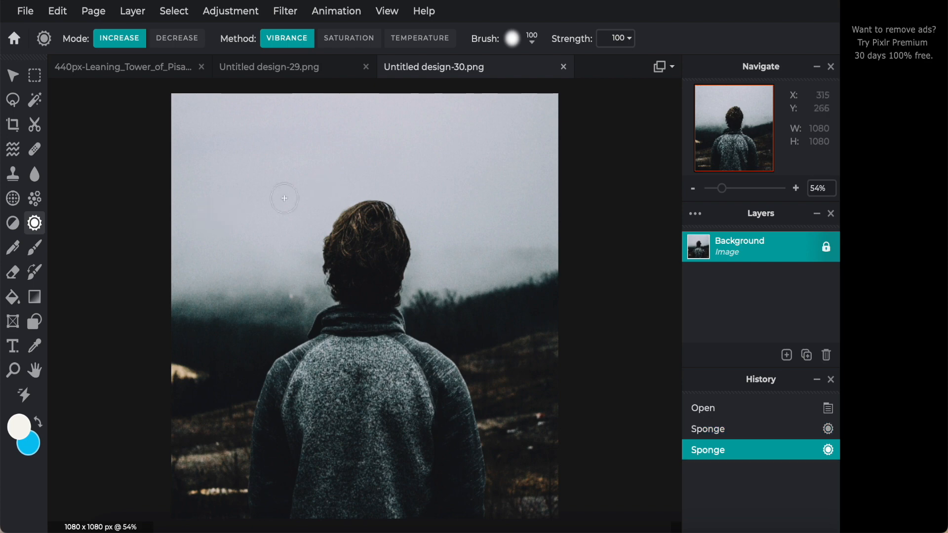
{"action": "key", "text": "ctrl+z"}
{"action": "key", "text": "ctrl+z"}
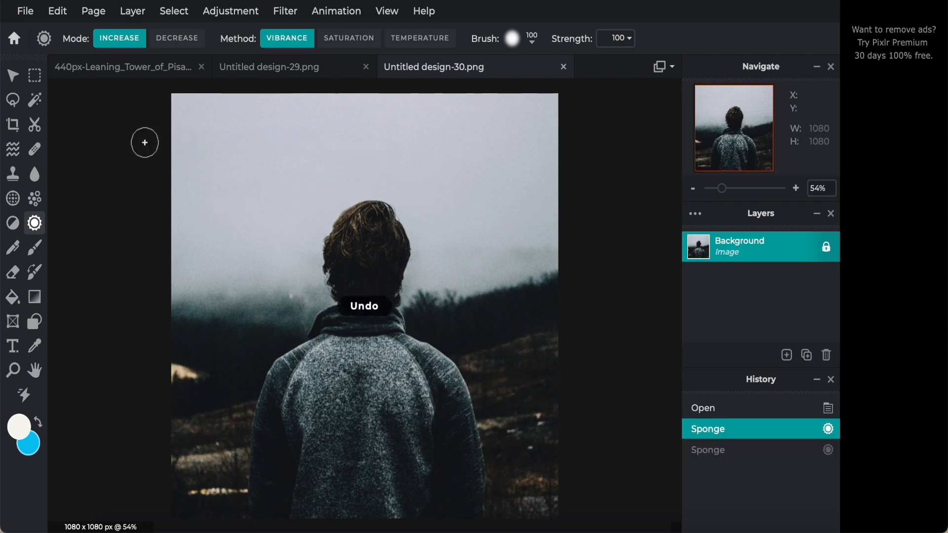
Unlock the Background layer and increase the vibrance of the sky to the left of the man's head
{"action": "left_click", "coordinate": [827, 249]}
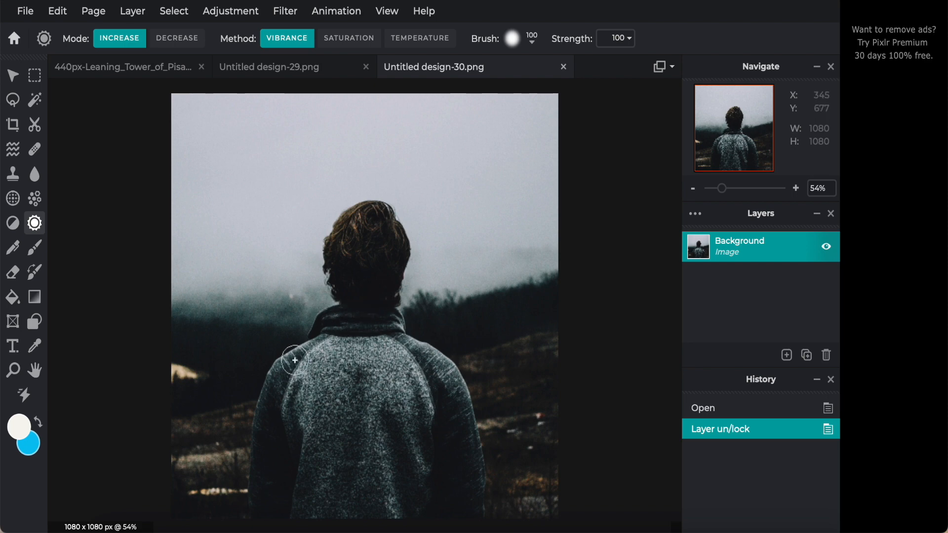
{"action": "left_click_drag", "start_coordinate": [178, 260], "coordinate": [318, 269]}
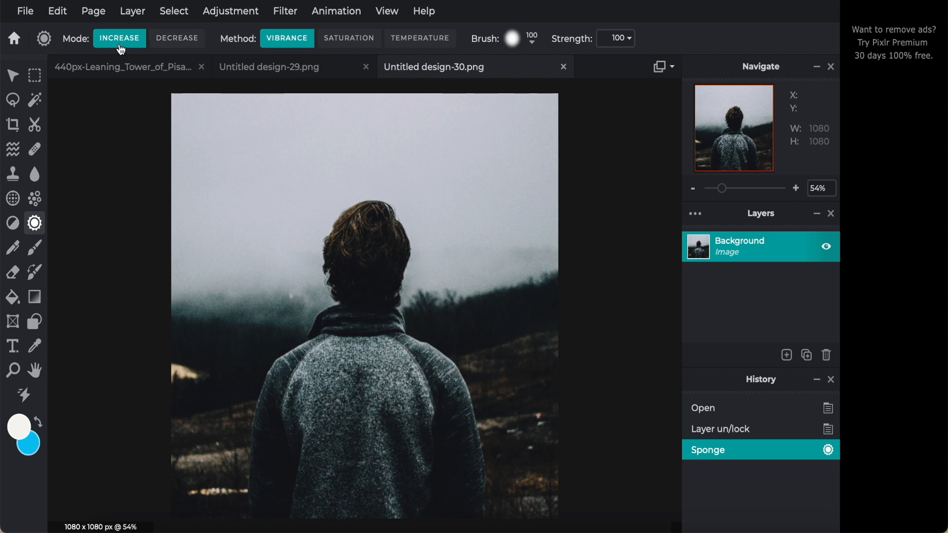
Increase the saturation of the sky in the photo's upper-left area
{"action": "left_click", "coordinate": [350, 40]}
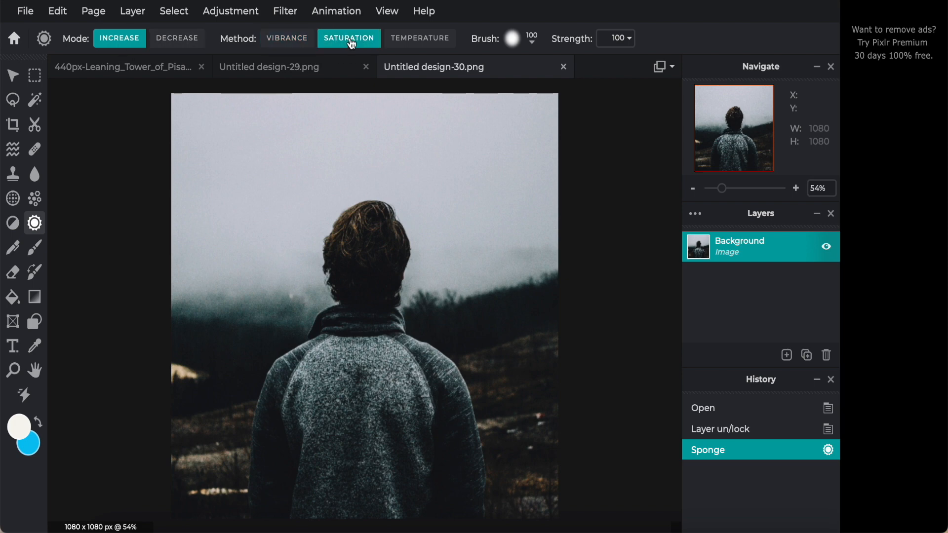
{"action": "mouse_move", "coordinate": [198, 138]}
{"action": "left_mouse_down"}
{"action": "mouse_move", "coordinate": [180, 100]}
{"action": "mouse_move", "coordinate": [350, 108]}
{"action": "mouse_move", "coordinate": [193, 124]}
{"action": "left_mouse_up"}
{"action": "left_click", "coordinate": [169, 187]}
{"action": "scroll", "coordinate": [169, 187], "scroll_direction": "up", "scroll_amount": 2}
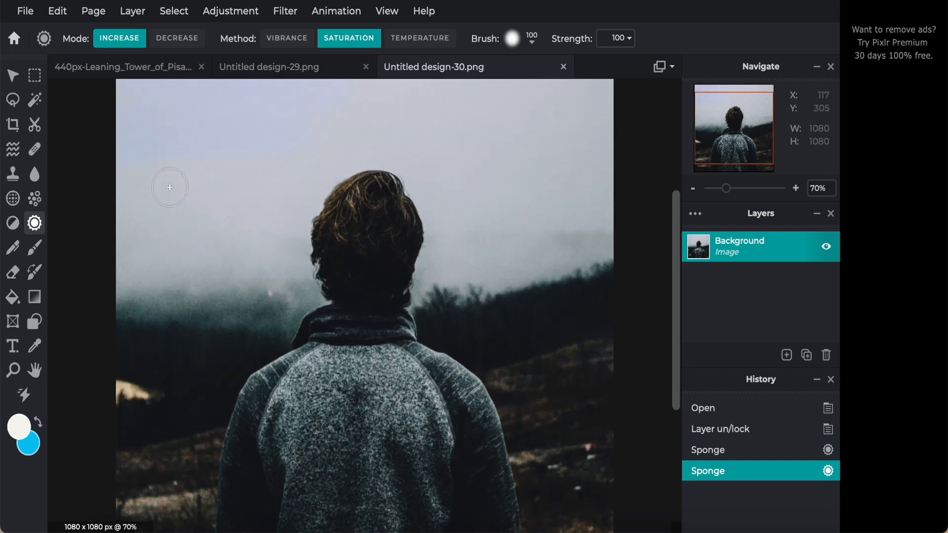
{"action": "scroll", "coordinate": [95, 182], "scroll_direction": "up", "scroll_amount": 4}
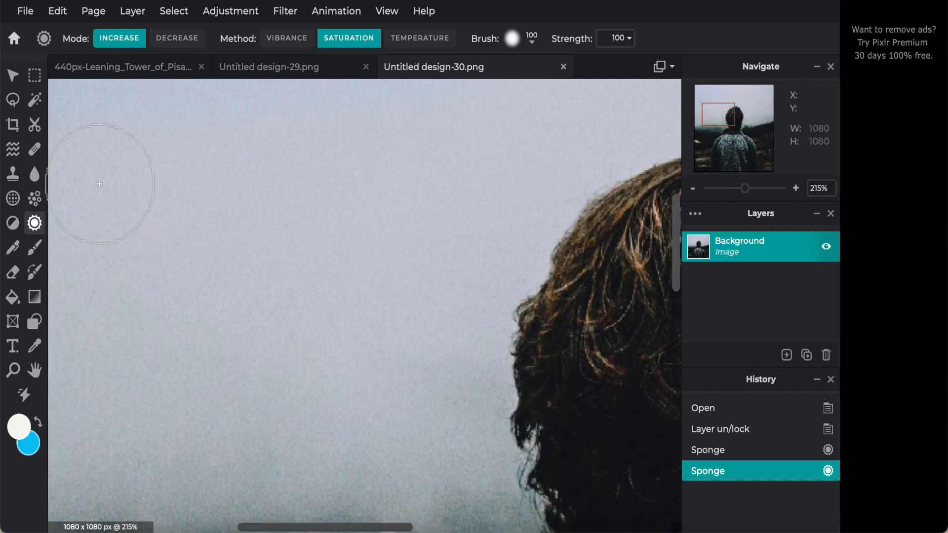
{"action": "scroll", "coordinate": [100, 183], "scroll_direction": "down", "scroll_amount": 2}
{"action": "scroll", "coordinate": [99, 184], "scroll_direction": "down", "scroll_amount": 3}
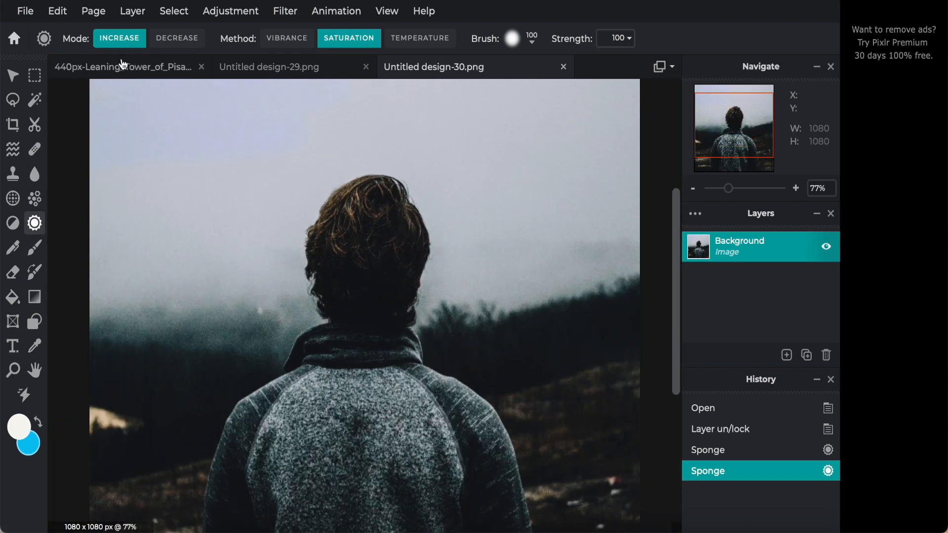
Increase the saturation of the man's hair and of the sky and foggy hillside to the left of his head
{"action": "mouse_move", "coordinate": [89, 159]}
{"action": "left_mouse_down"}
{"action": "mouse_move", "coordinate": [239, 162]}
{"action": "mouse_move", "coordinate": [356, 190]}
{"action": "mouse_move", "coordinate": [110, 228]}
{"action": "left_mouse_up"}
{"action": "mouse_move", "coordinate": [161, 288]}
{"action": "left_mouse_down"}
{"action": "mouse_move", "coordinate": [176, 310]}
{"action": "mouse_move", "coordinate": [261, 310]}
{"action": "mouse_move", "coordinate": [188, 327]}
{"action": "left_mouse_up"}
{"action": "mouse_move", "coordinate": [258, 339]}
{"action": "left_mouse_down"}
{"action": "mouse_move", "coordinate": [300, 265]}
{"action": "mouse_move", "coordinate": [298, 255]}
{"action": "mouse_move", "coordinate": [274, 363]}
{"action": "mouse_move", "coordinate": [262, 234]}
{"action": "left_mouse_up"}
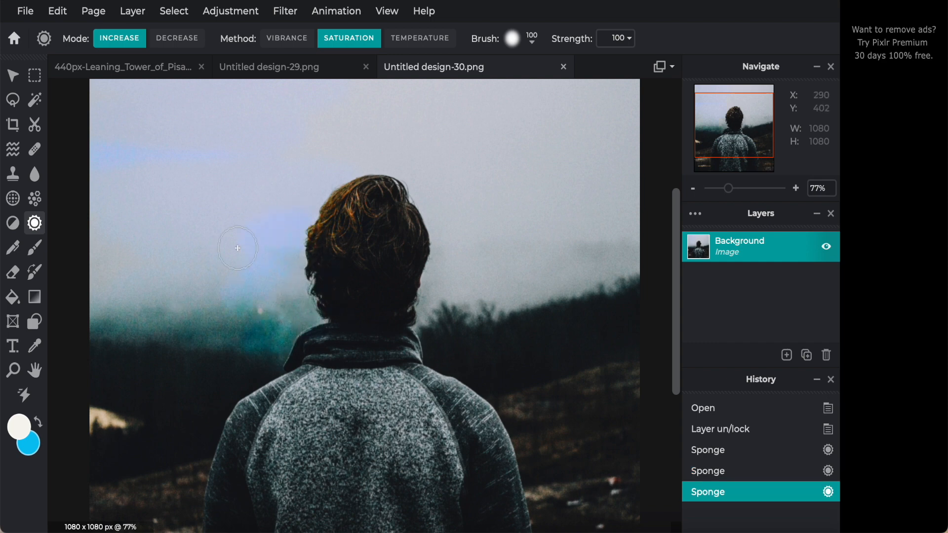
{"action": "mouse_move", "coordinate": [246, 293]}
{"action": "left_mouse_down"}
{"action": "mouse_move", "coordinate": [91, 275]}
{"action": "mouse_move", "coordinate": [164, 263]}
{"action": "left_mouse_up"}
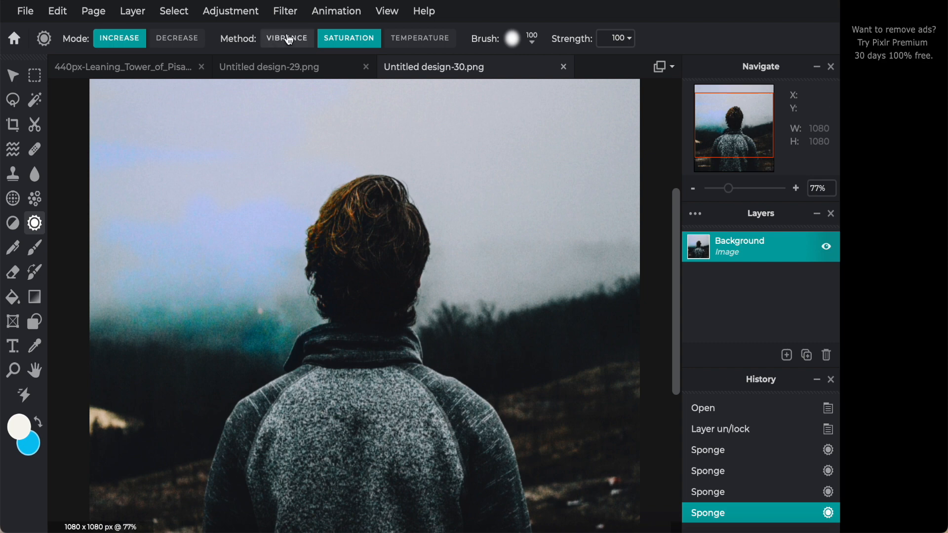
Increase the temperature of the sky above and to the right of the head, the hair, and the jacket's collar area
{"action": "left_click", "coordinate": [417, 44]}
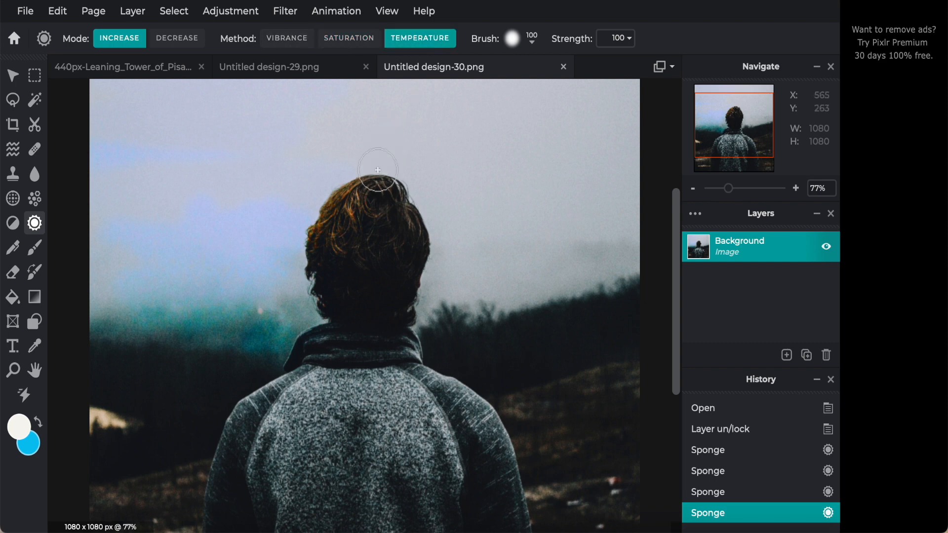
{"action": "mouse_move", "coordinate": [465, 200]}
{"action": "left_mouse_down"}
{"action": "mouse_move", "coordinate": [386, 156]}
{"action": "mouse_move", "coordinate": [342, 179]}
{"action": "mouse_move", "coordinate": [288, 265]}
{"action": "left_mouse_up"}
{"action": "left_click_drag", "start_coordinate": [486, 244], "coordinate": [513, 260]}
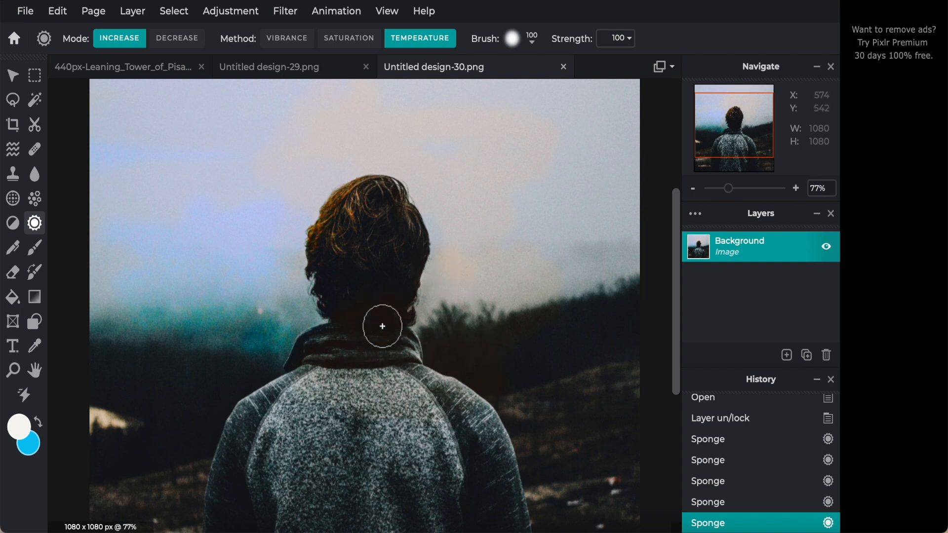
{"action": "left_click", "coordinate": [392, 222]}
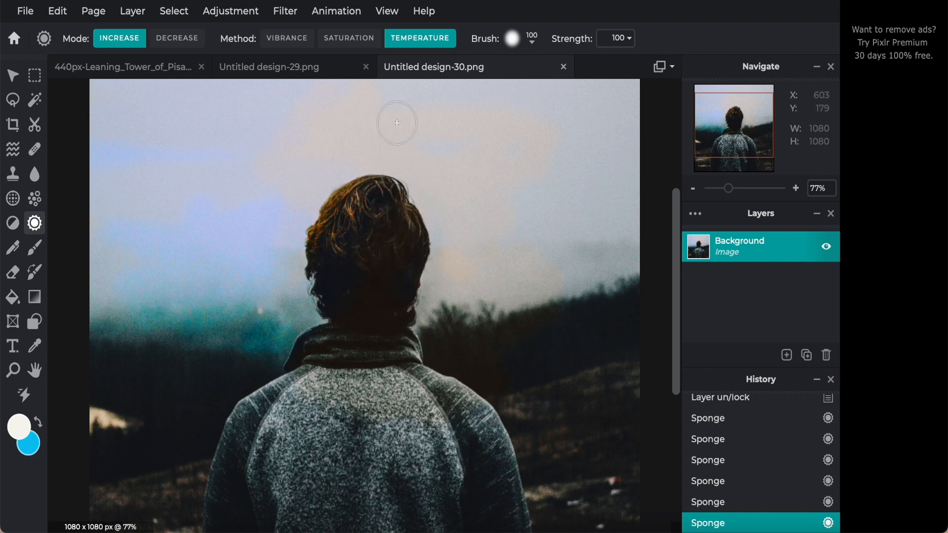
Decrease the vibrance of the blue-tinted sky to the left of the man's head
{"action": "left_click", "coordinate": [177, 39]}
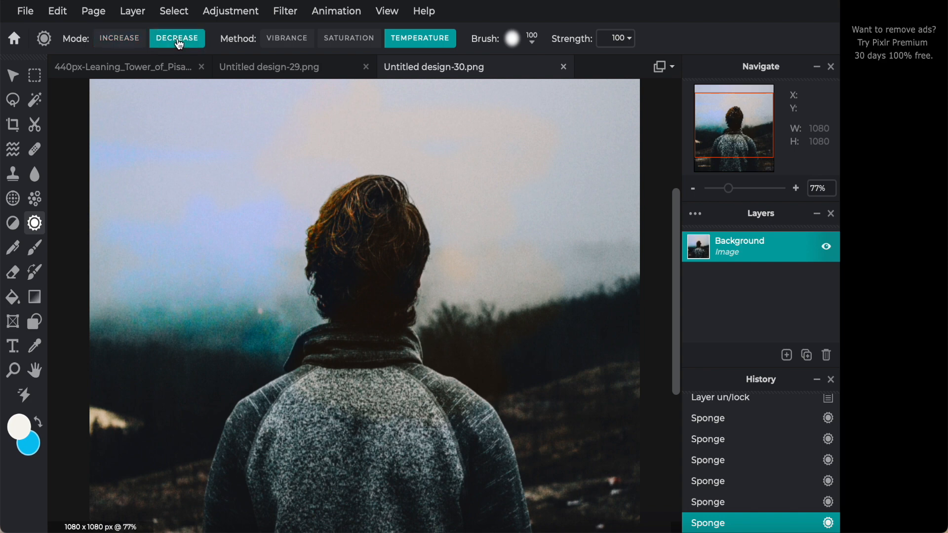
{"action": "left_click", "coordinate": [286, 42]}
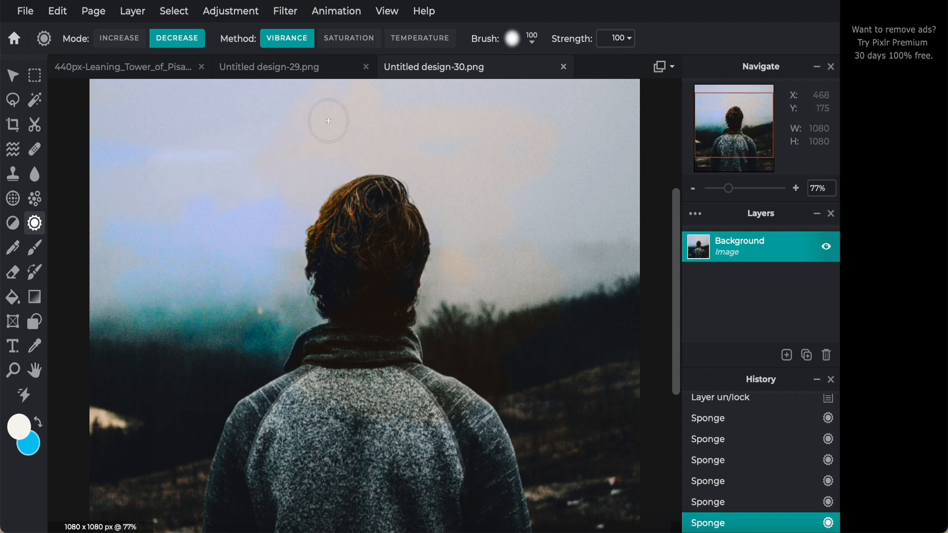
{"action": "mouse_move", "coordinate": [204, 165]}
{"action": "left_mouse_down"}
{"action": "mouse_move", "coordinate": [222, 205]}
{"action": "mouse_move", "coordinate": [218, 264]}
{"action": "mouse_move", "coordinate": [246, 321]}
{"action": "mouse_move", "coordinate": [240, 267]}
{"action": "mouse_move", "coordinate": [172, 238]}
{"action": "mouse_move", "coordinate": [122, 246]}
{"action": "left_mouse_up"}
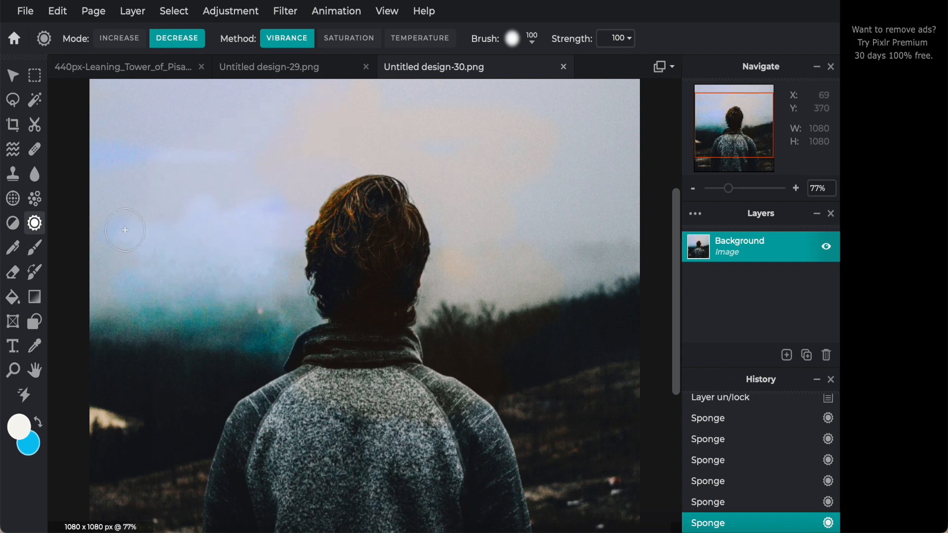
{"action": "left_click_drag", "start_coordinate": [156, 303], "coordinate": [158, 301]}
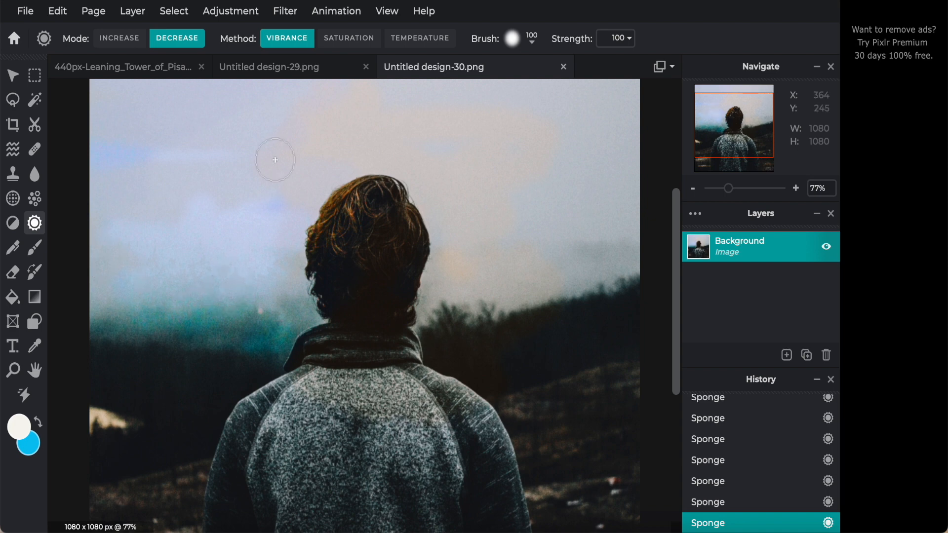
Decrease the saturation of the man's hair until it is grey
{"action": "left_click", "coordinate": [349, 38]}
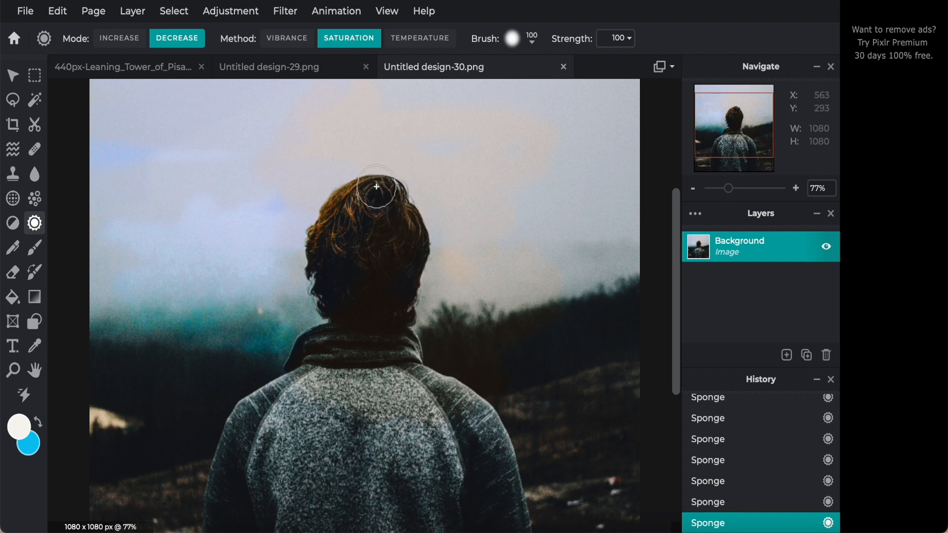
{"action": "mouse_move", "coordinate": [377, 187]}
{"action": "left_mouse_down"}
{"action": "mouse_move", "coordinate": [333, 197]}
{"action": "mouse_move", "coordinate": [447, 167]}
{"action": "mouse_move", "coordinate": [343, 214]}
{"action": "mouse_move", "coordinate": [319, 250]}
{"action": "mouse_move", "coordinate": [339, 229]}
{"action": "mouse_move", "coordinate": [340, 202]}
{"action": "mouse_move", "coordinate": [386, 186]}
{"action": "mouse_move", "coordinate": [390, 211]}
{"action": "mouse_move", "coordinate": [336, 298]}
{"action": "mouse_move", "coordinate": [352, 313]}
{"action": "mouse_move", "coordinate": [383, 314]}
{"action": "mouse_move", "coordinate": [411, 195]}
{"action": "mouse_move", "coordinate": [420, 249]}
{"action": "mouse_move", "coordinate": [391, 337]}
{"action": "mouse_move", "coordinate": [361, 286]}
{"action": "mouse_move", "coordinate": [370, 265]}
{"action": "left_mouse_up"}
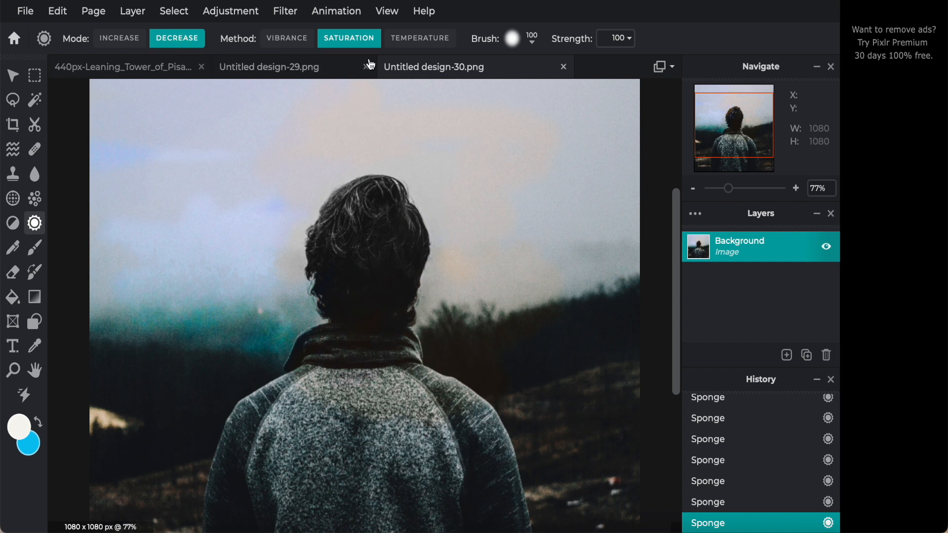
Set the Sponge brush to decrease temperature
{"action": "left_click", "coordinate": [418, 43]}
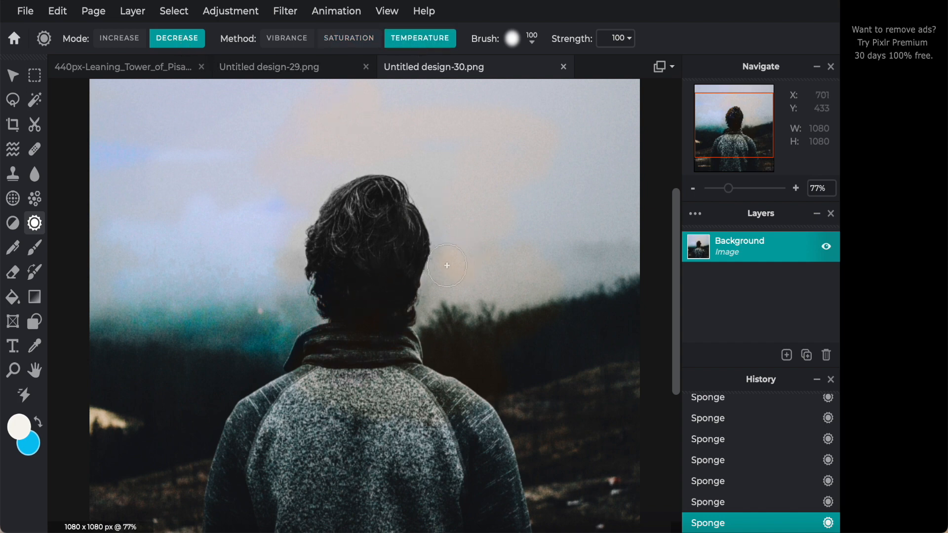